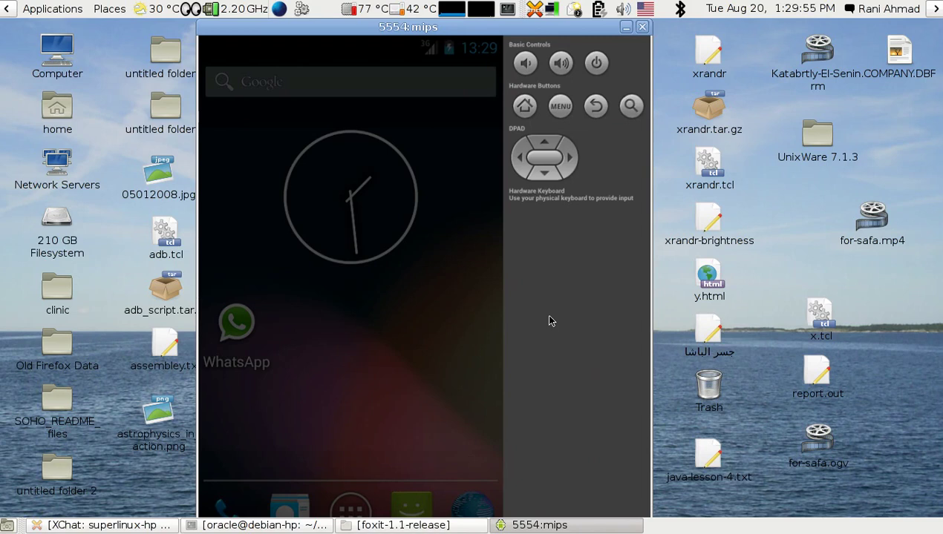
# Step: Tap the dimmed emulator screen twice until the home screen is back at full brightness
pyautogui.click(401, 317)
pyautogui.click(400, 321)
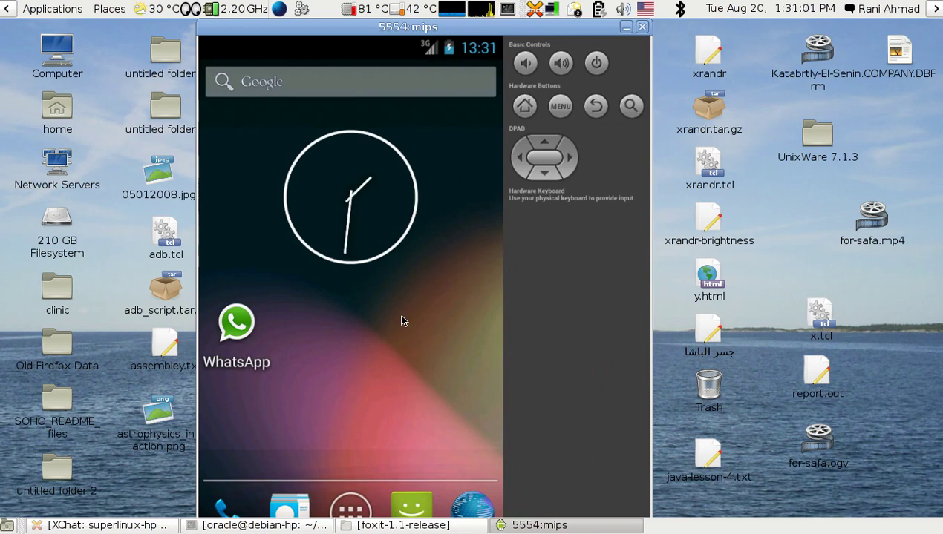
# Step: Launch Astrophysics In Action from the app drawer and browse its calculator list with the D-pad
pyautogui.click(353, 508)
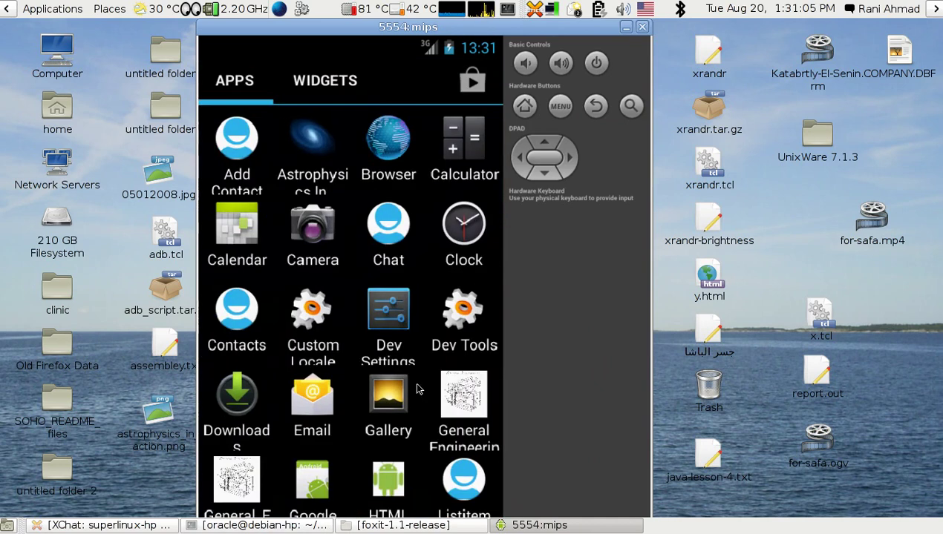
pyautogui.click(314, 141)
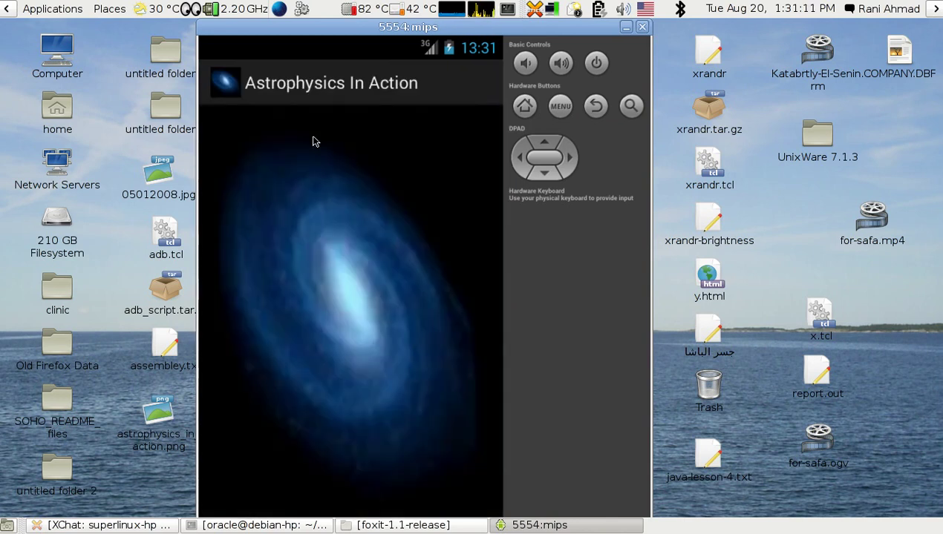
pyautogui.click(933, 9)
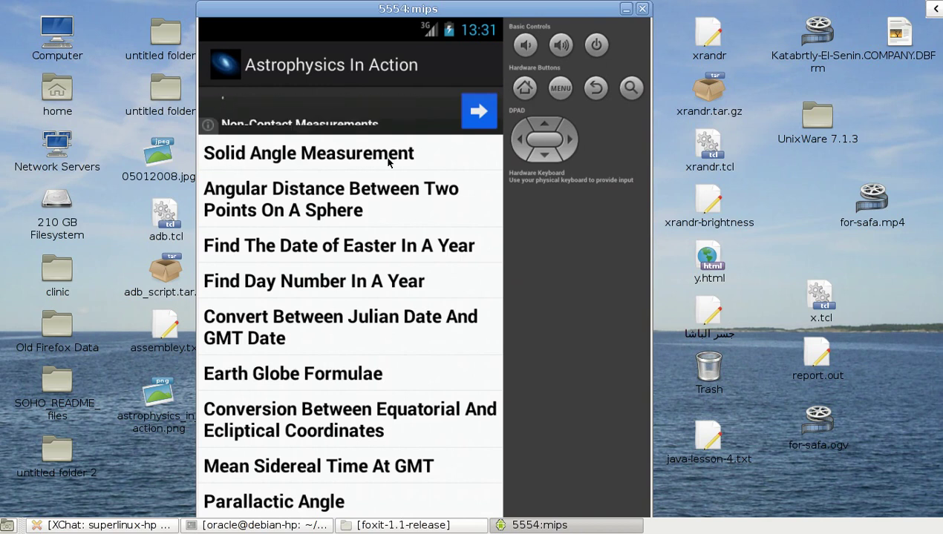
pyautogui.press('Down')
pyautogui.press('Down')
pyautogui.press('Down')
pyautogui.press('Down')
pyautogui.press('Down')
pyautogui.press('Down')
pyautogui.press('Down')
pyautogui.press('Down')
pyautogui.press('Down')
pyautogui.press('Down')
pyautogui.press('Down')
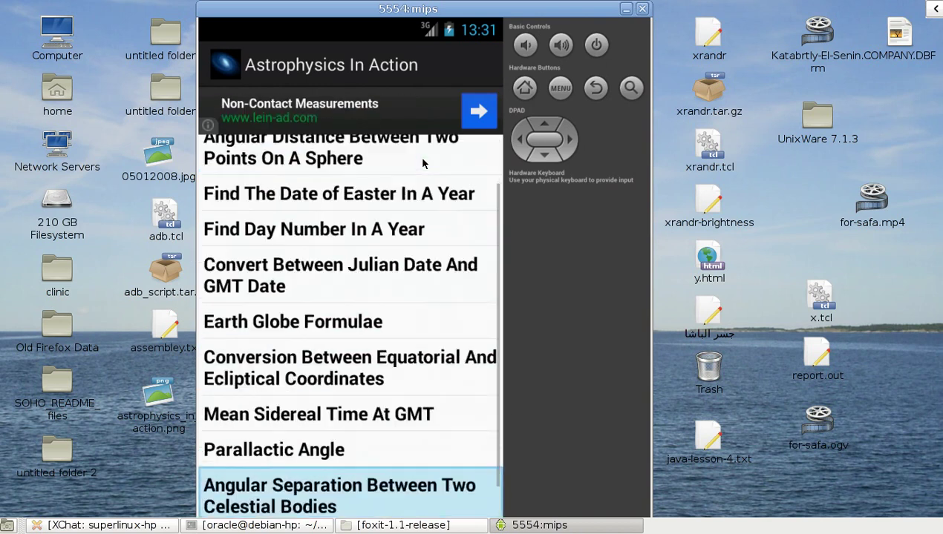
pyautogui.press('Up')
pyautogui.press('Up')
pyautogui.press('Up')
pyautogui.press('Up')
pyautogui.press('Up')
pyautogui.press('Up')
pyautogui.press('Up')
pyautogui.press('Up')
pyautogui.press('Up')
pyautogui.press('Up')
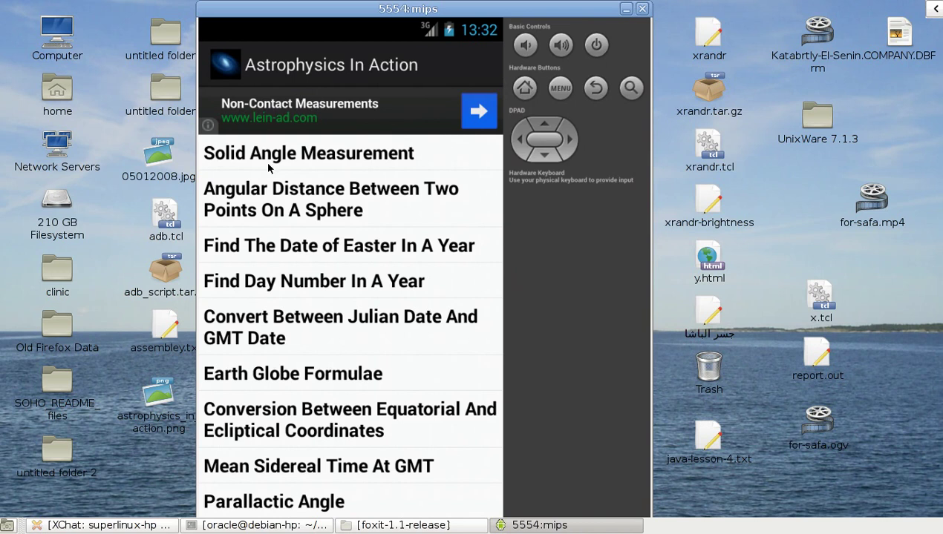
# Step: Open the Solid Angle Measurement calculator and look over its form
pyautogui.click(352, 165)
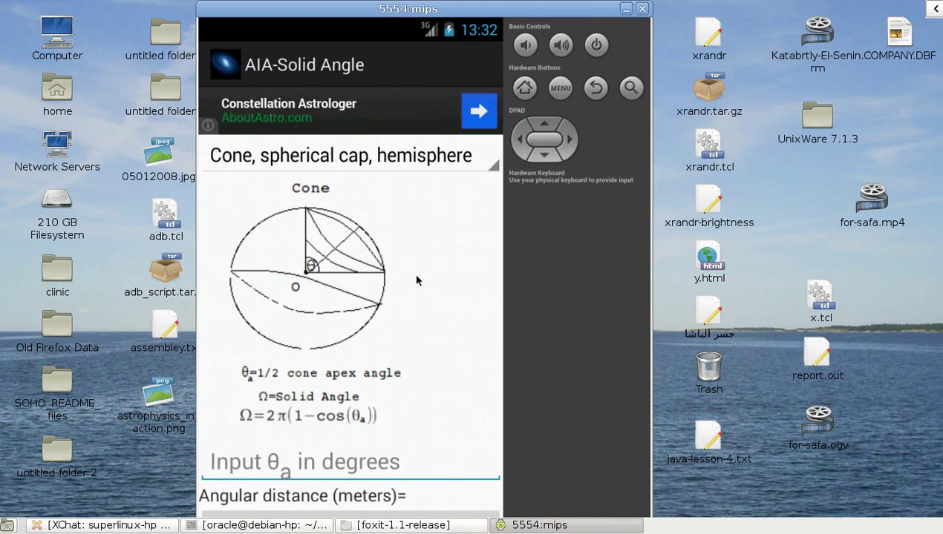
pyautogui.scroll(-1, 417, 279)
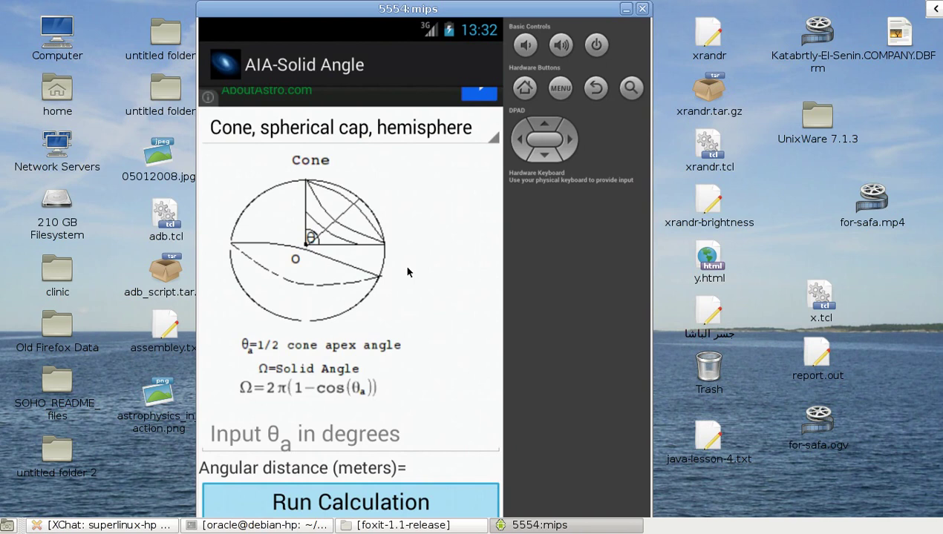
pyautogui.press('Up')
pyautogui.press('Up')
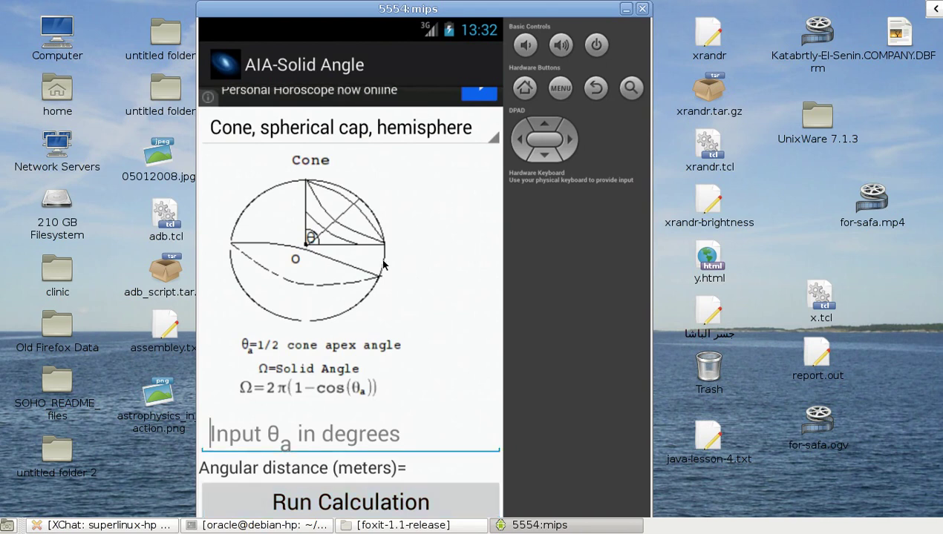
pyautogui.press('Up')
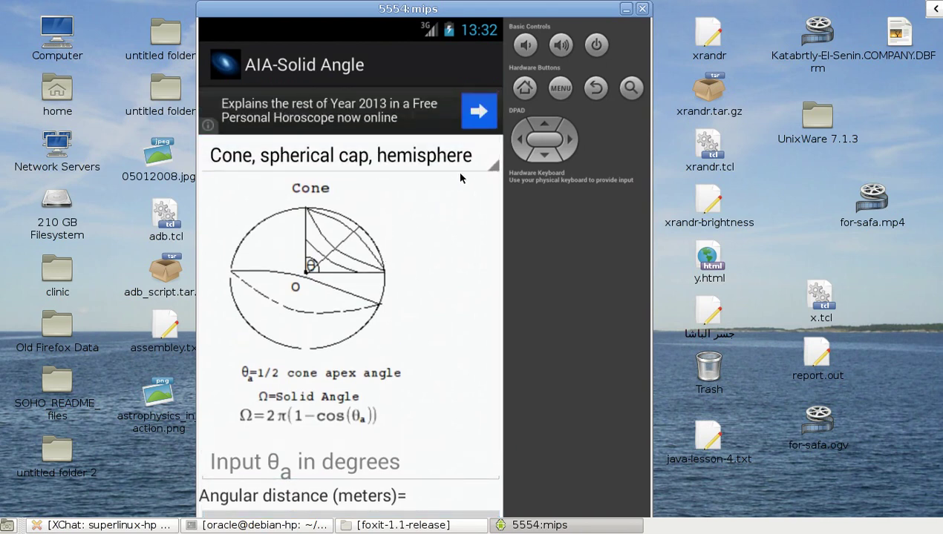
# Step: Cycle the shape through Pyramid, Tetrahedron and Pyramid, ending on Cone, spherical cap, hemisphere
pyautogui.click(479, 165)
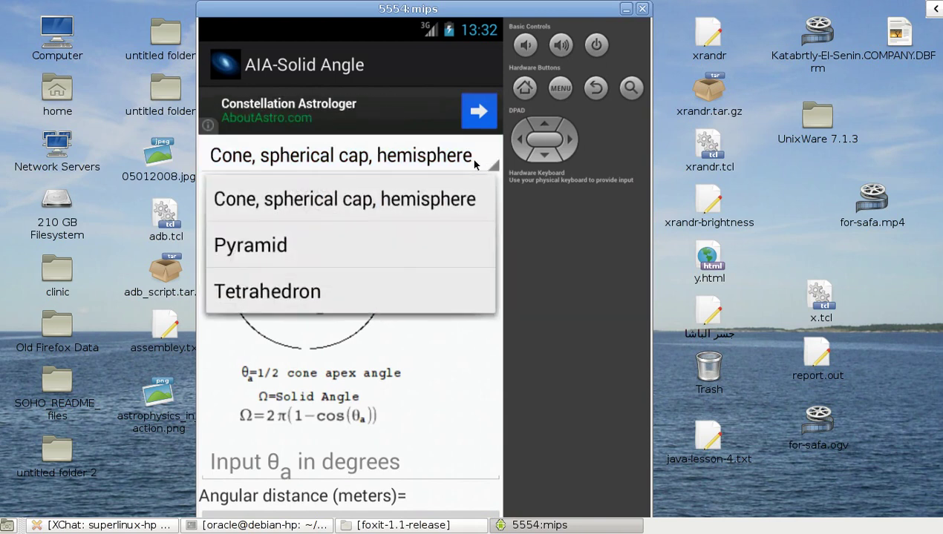
pyautogui.click(304, 249)
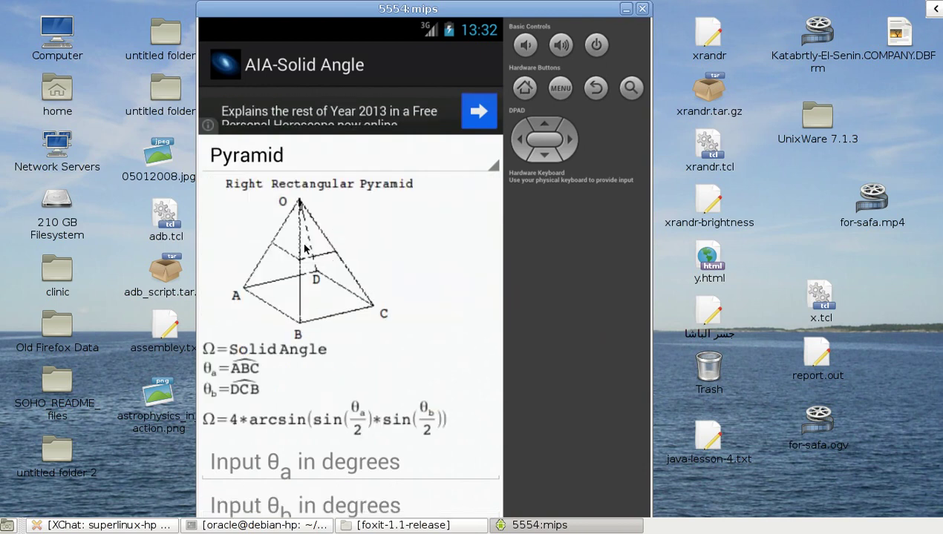
pyautogui.click(420, 158)
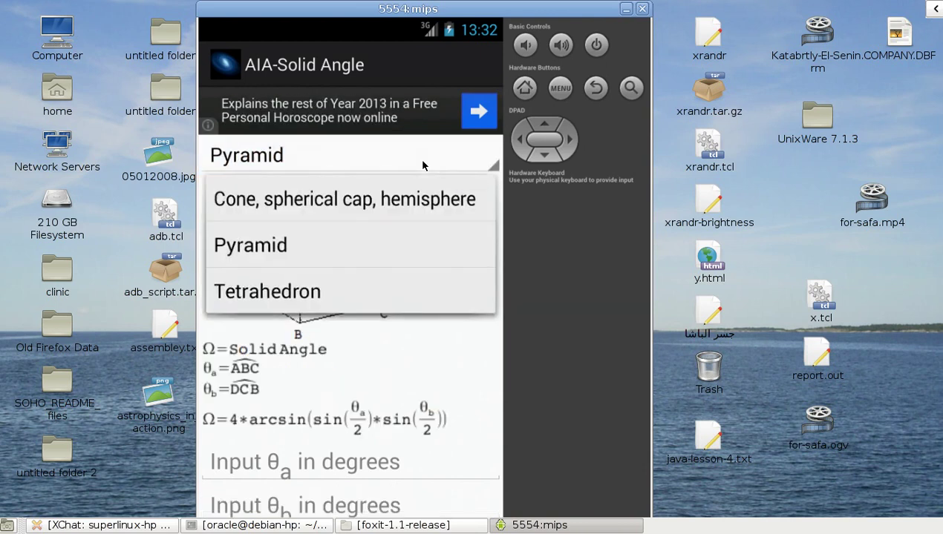
pyautogui.click(286, 296)
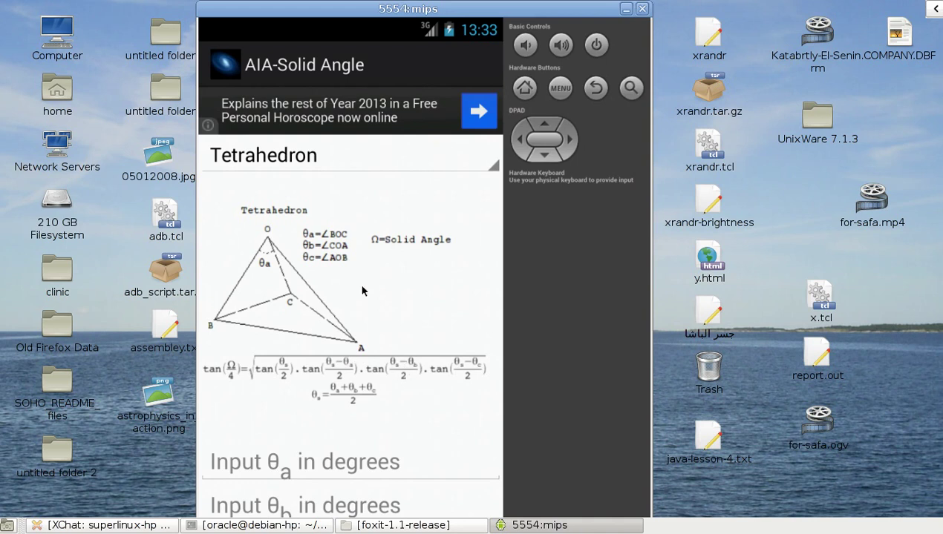
pyautogui.click(460, 162)
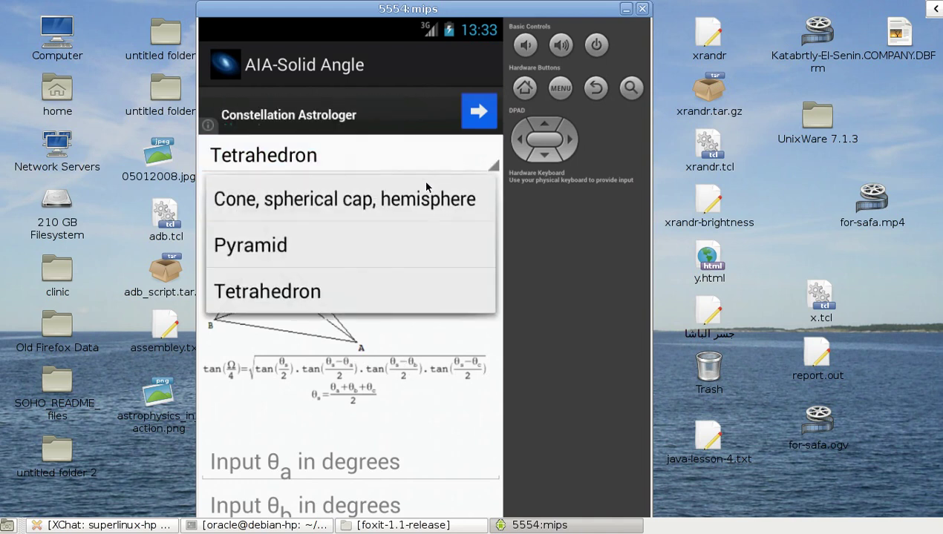
pyautogui.click(345, 251)
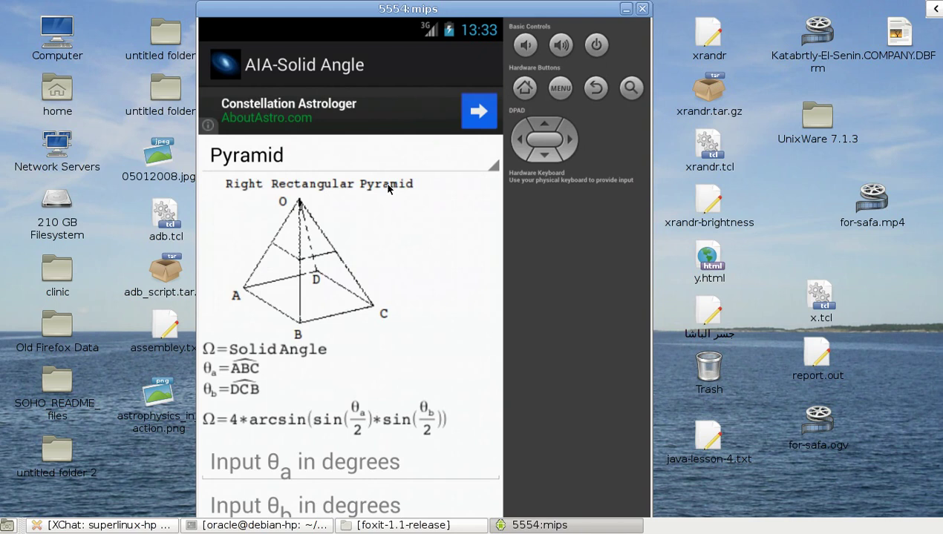
pyautogui.click(425, 167)
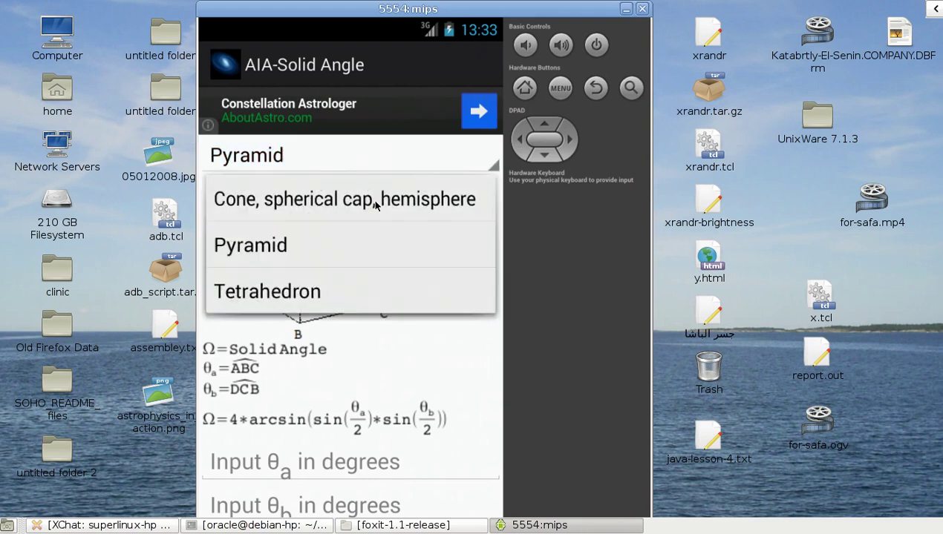
pyautogui.click(375, 200)
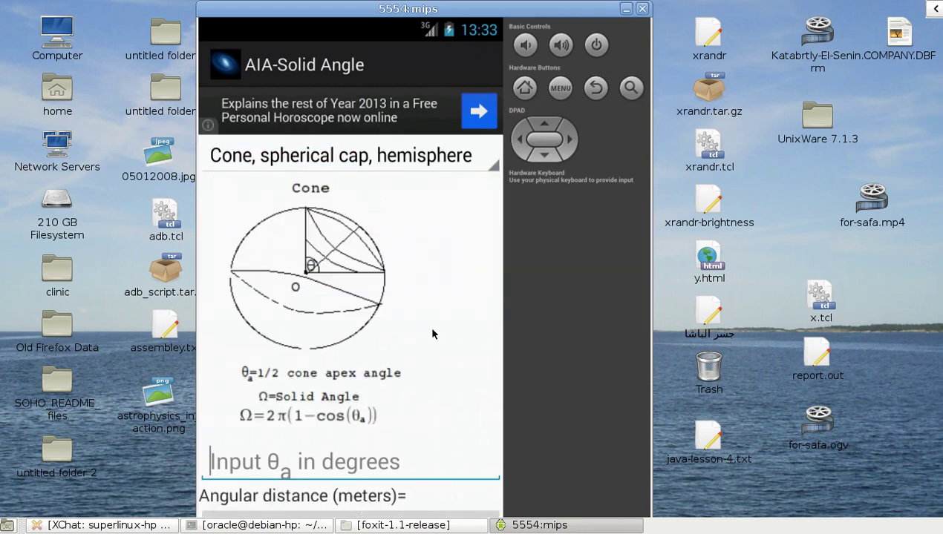
pyautogui.scroll(-2, 433, 334)
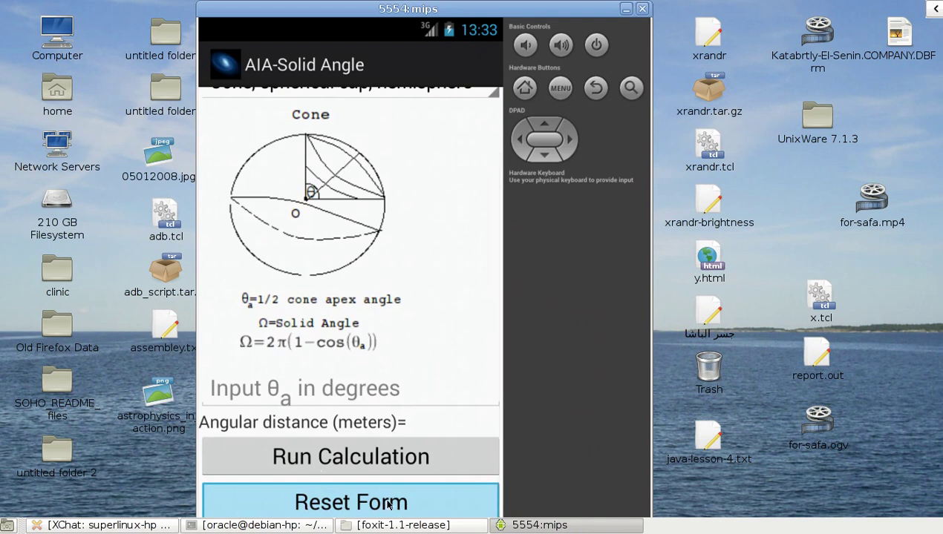
pyautogui.click(489, 275)
pyautogui.scroll(3, 490, 275)
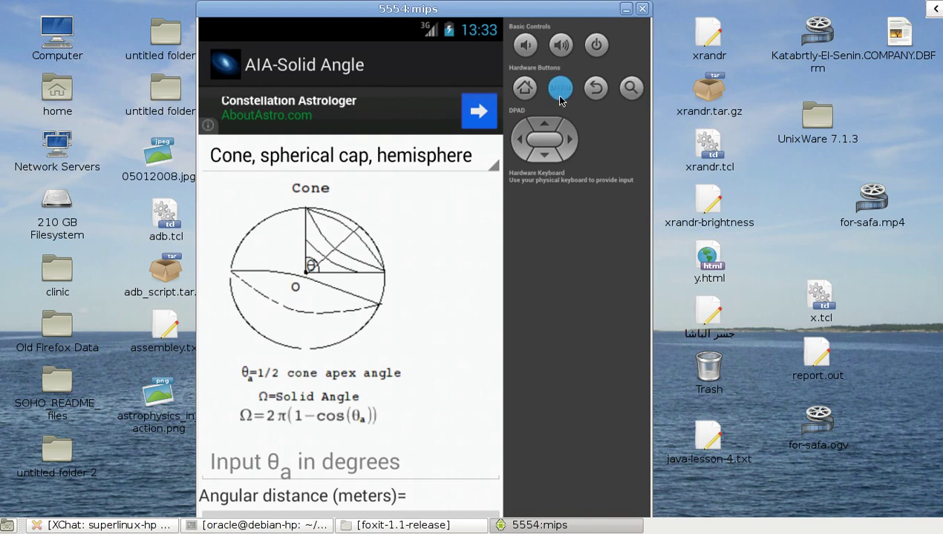
pyautogui.click(560, 96)
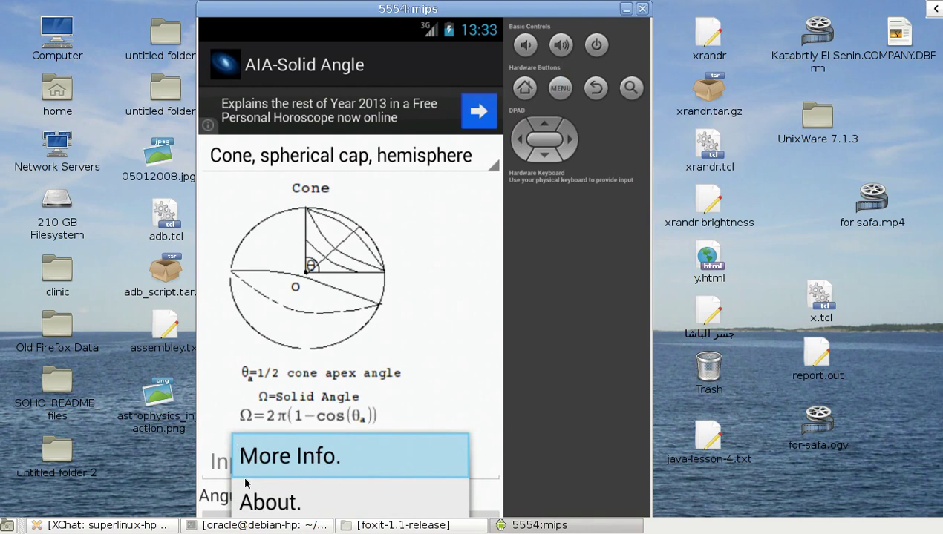
pyautogui.click(286, 504)
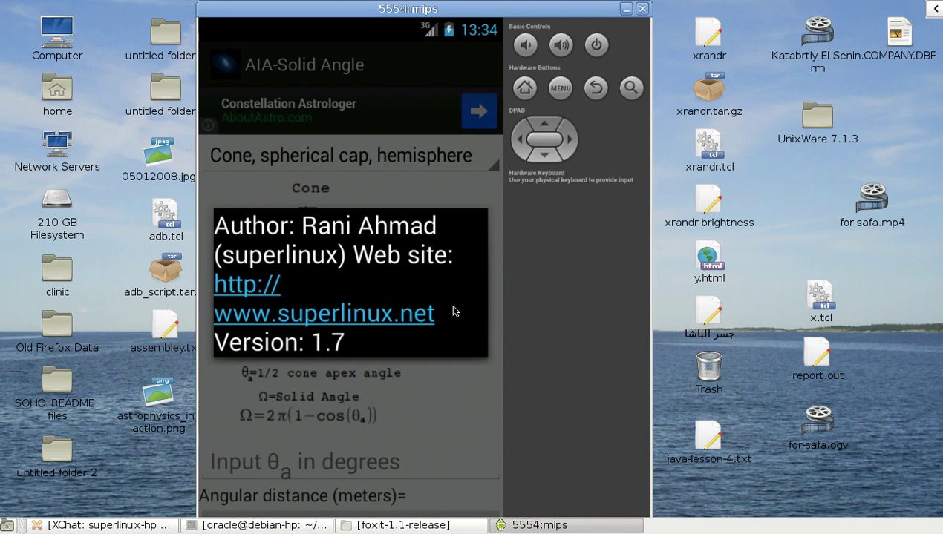
pyautogui.click(452, 404)
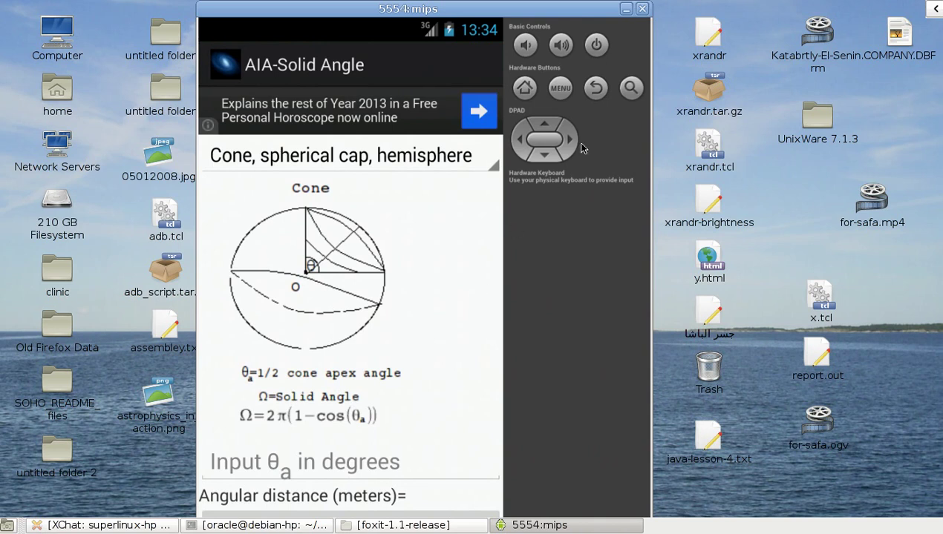
# Step: Read the Solid Angle More Info. explanation, then go back to the calculator list
pyautogui.click(560, 93)
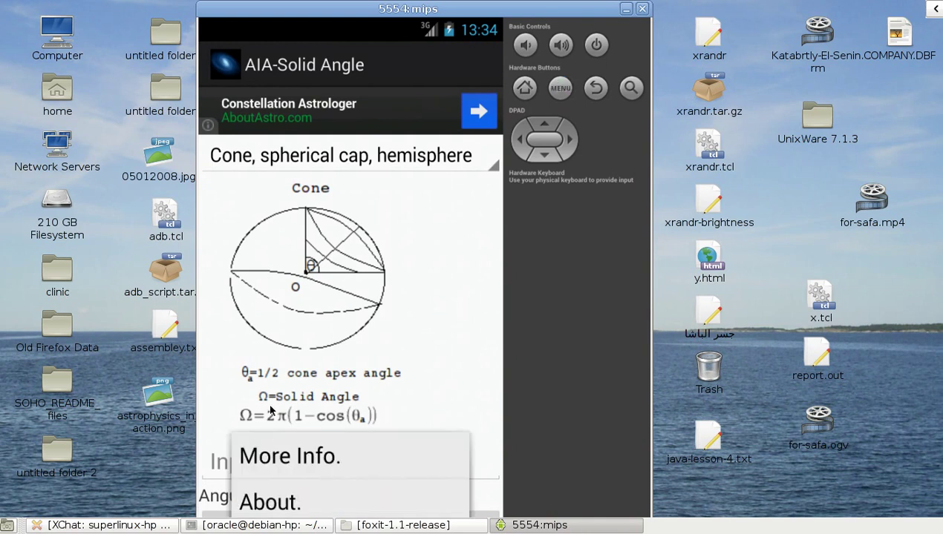
pyautogui.click(303, 457)
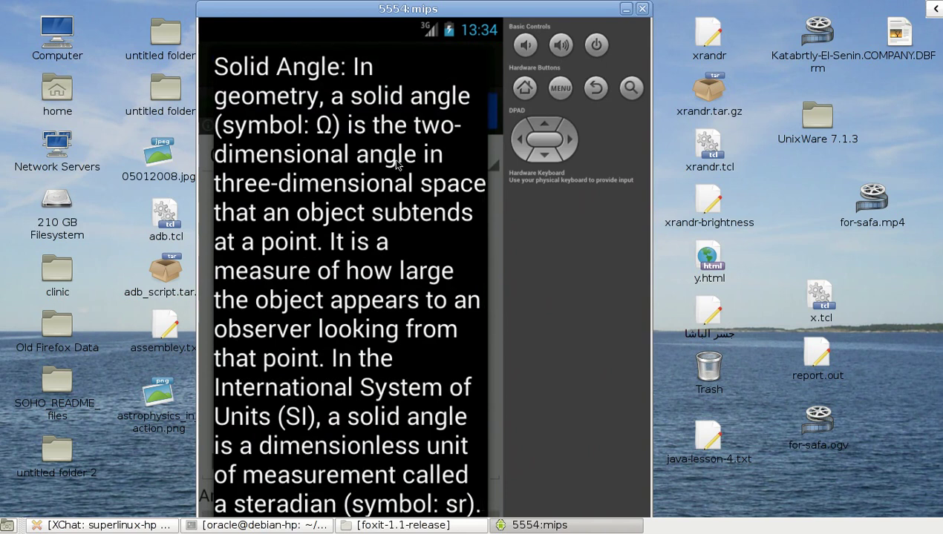
pyautogui.scroll(-1, 398, 163)
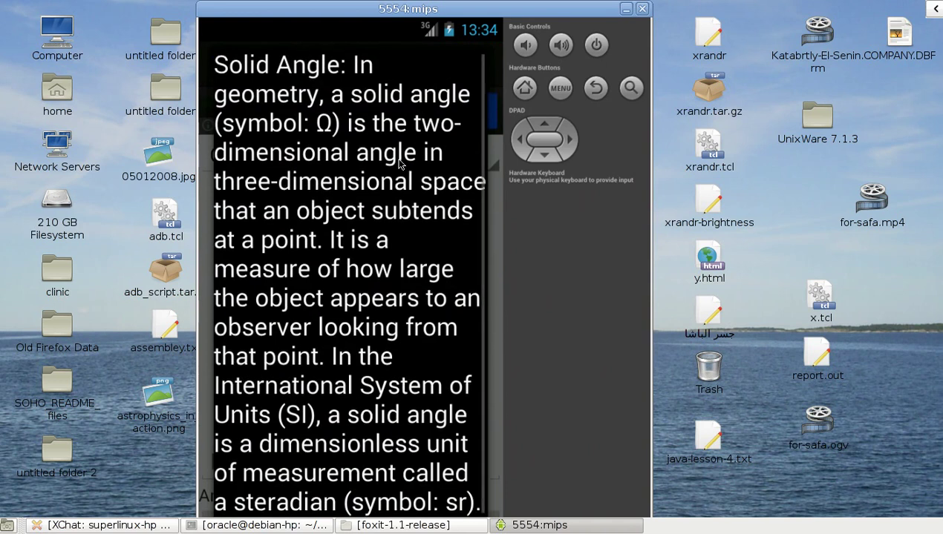
pyautogui.scroll(1, 398, 164)
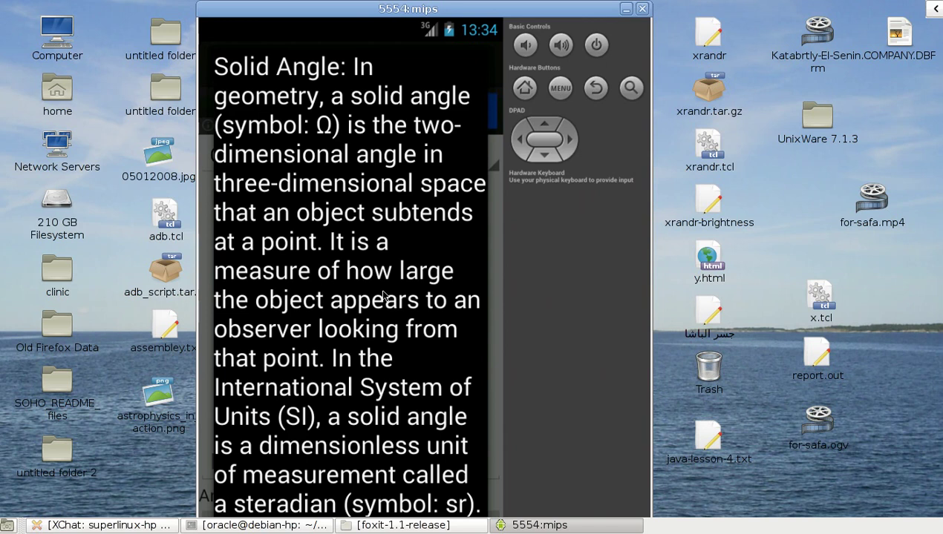
pyautogui.press('Escape')
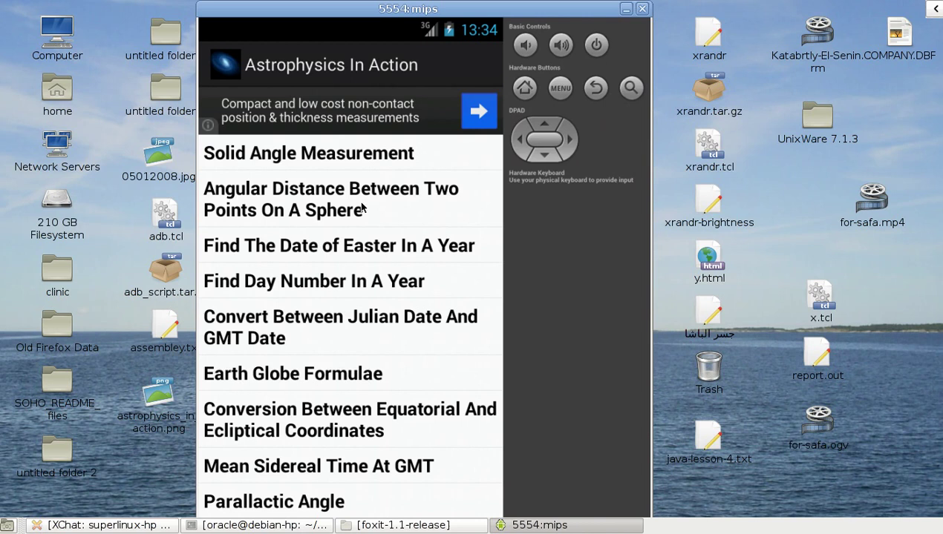
# Step: Open the Angular Distance Between Two Points On A Sphere calculator and scroll to its inputs and buttons
pyautogui.click(397, 204)
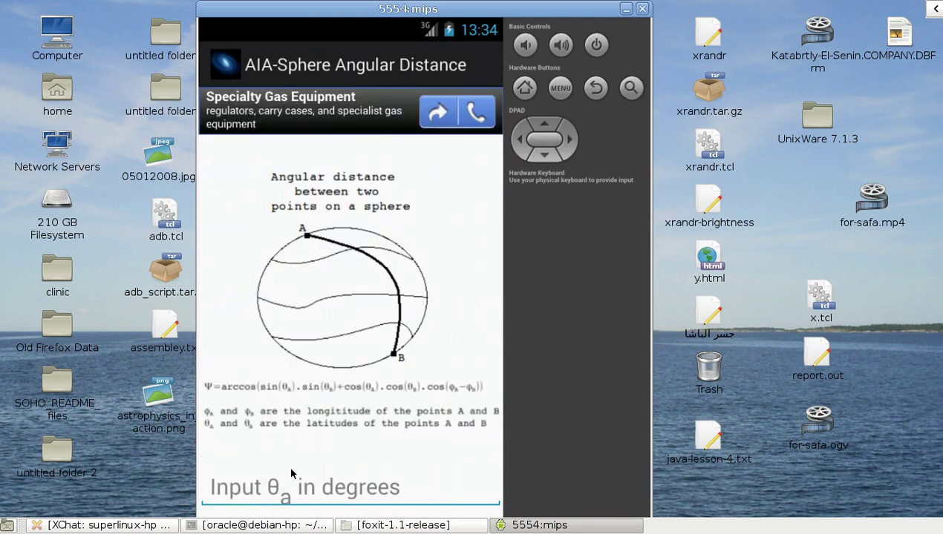
pyautogui.scroll(-5, 475, 378)
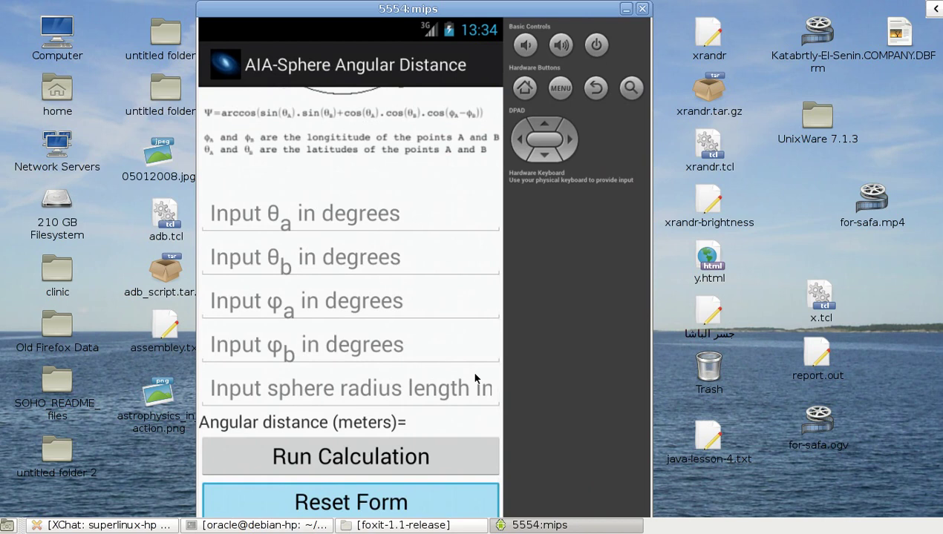
pyautogui.press('Up')
pyautogui.press('Up')
pyautogui.press('Up')
pyautogui.press('Up')
pyautogui.press('Up')
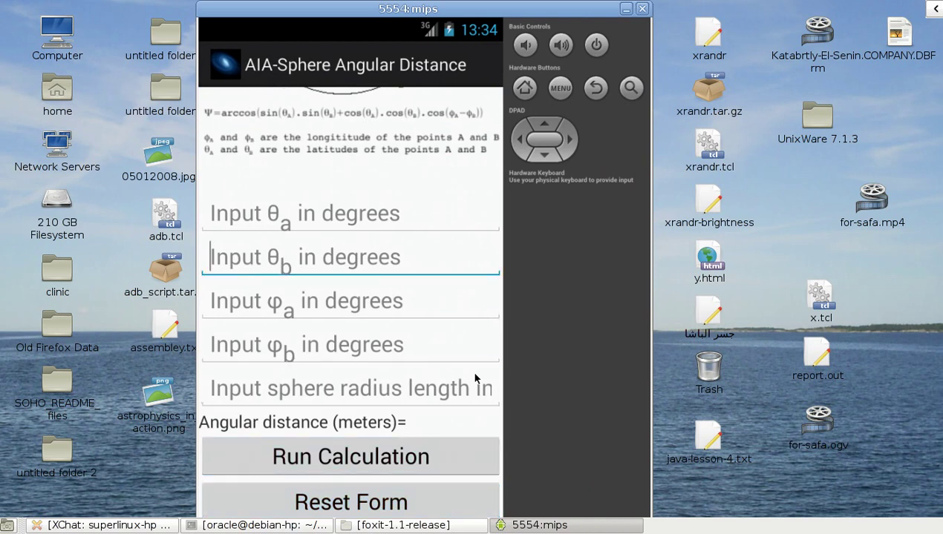
pyautogui.scroll(5, 475, 379)
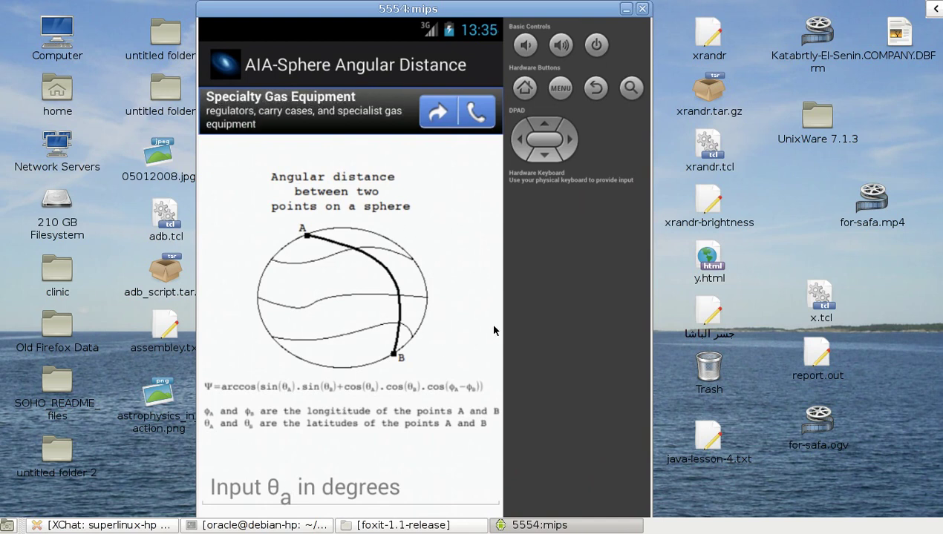
pyautogui.scroll(-5, 493, 330)
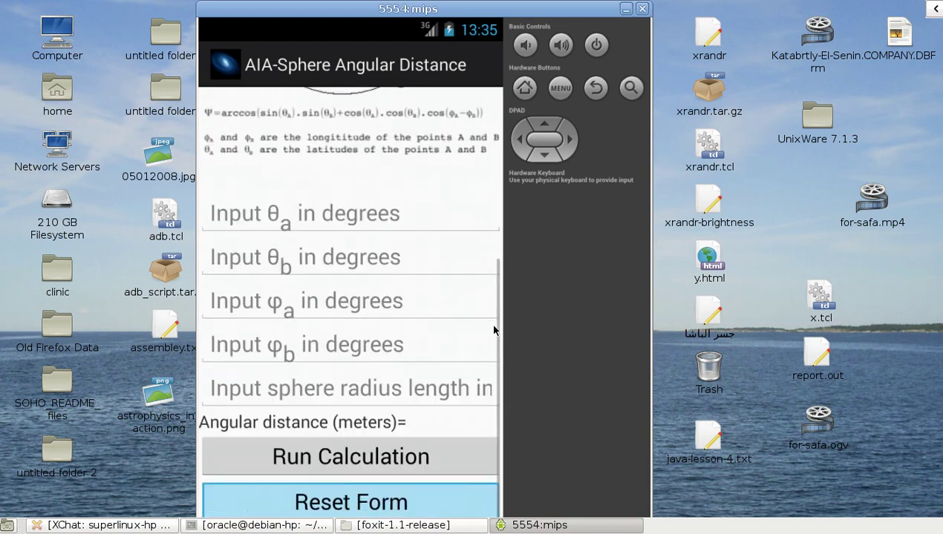
pyautogui.scroll(1, 482, 334)
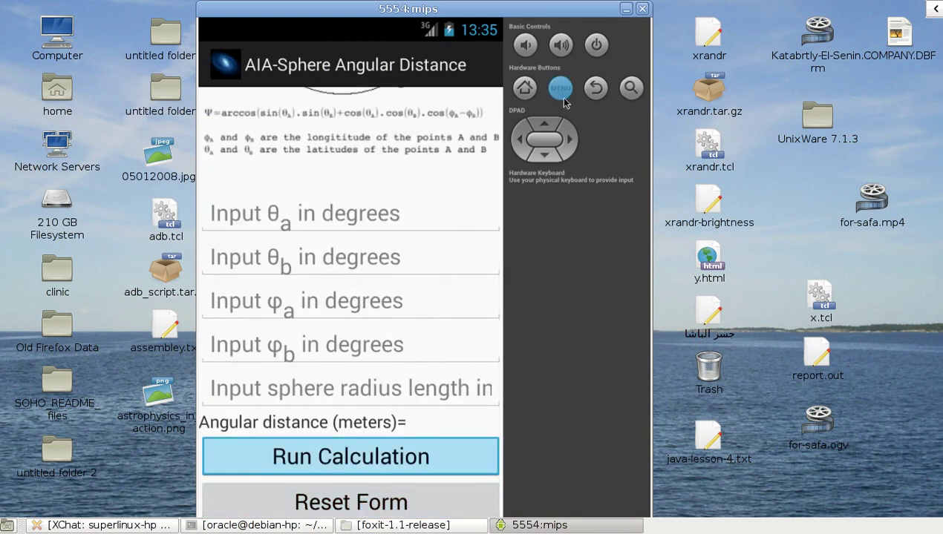
# Step: Enter θa=1, θb=1, φa=1, φb=3, radius 1 and run it, getting 0.03490126805813739 meters
pyautogui.click(437, 217)
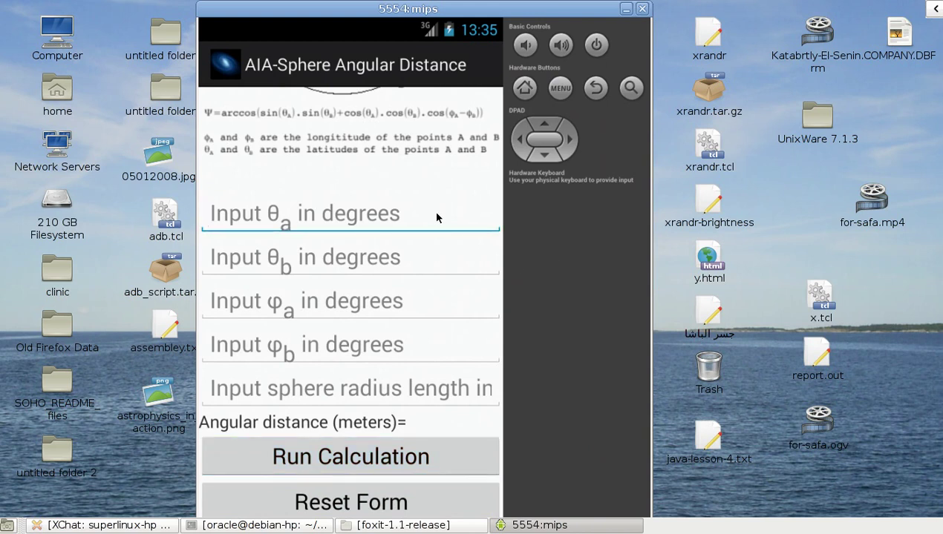
pyautogui.write('1')
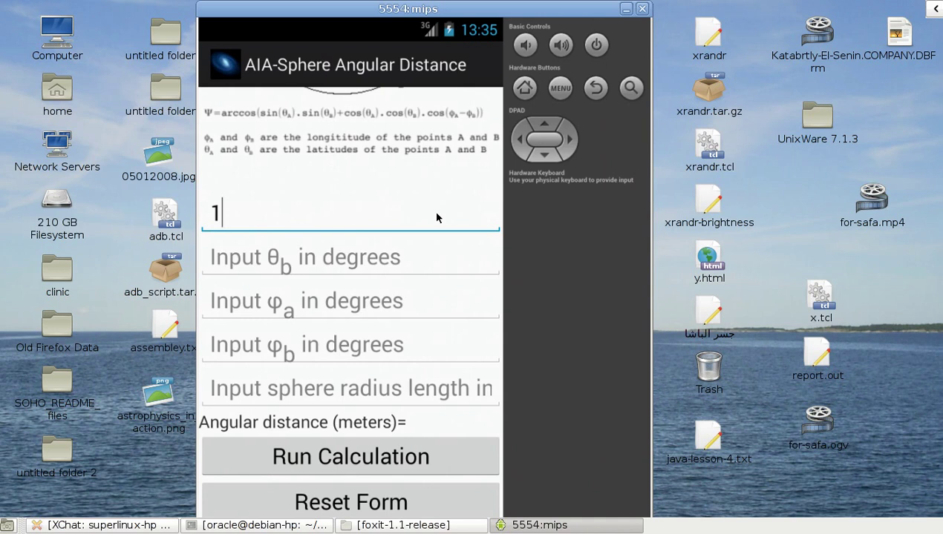
pyautogui.press('Tab')
pyautogui.write('1')
pyautogui.press('Tab')
pyautogui.write('1')
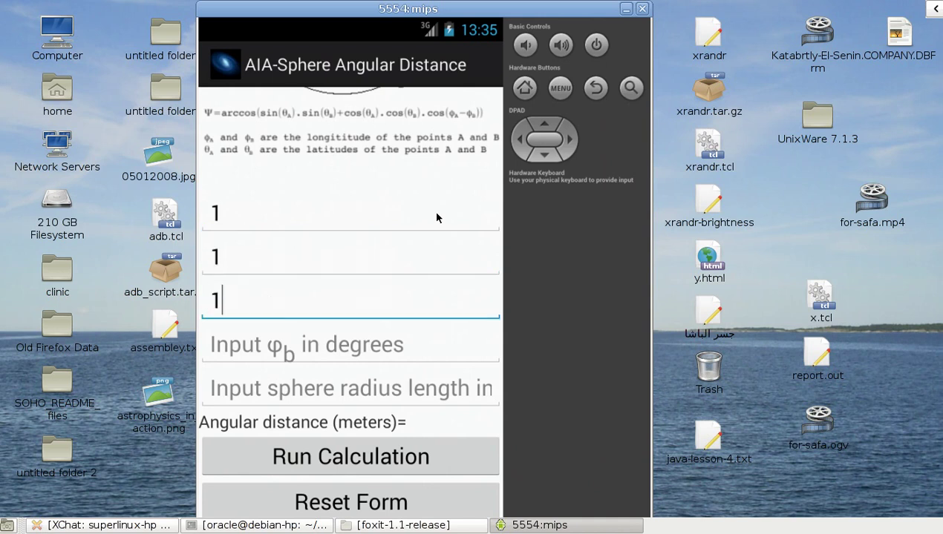
pyautogui.press('Tab')
pyautogui.write('3')
pyautogui.press('Tab')
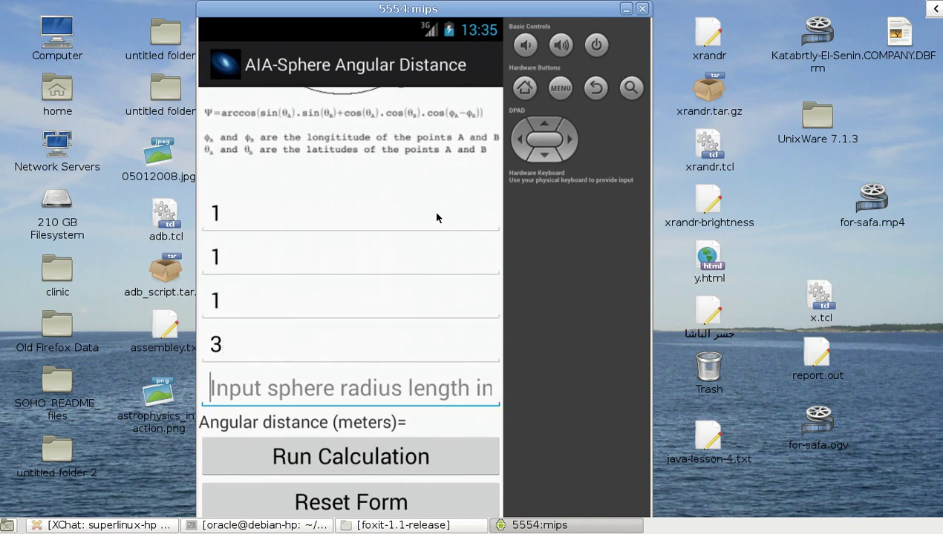
pyautogui.write('1')
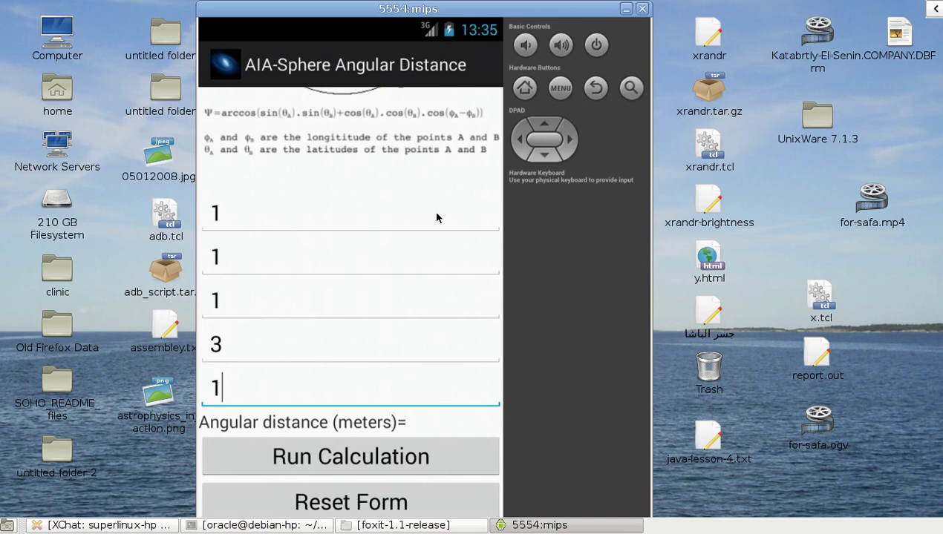
pyautogui.click(349, 460)
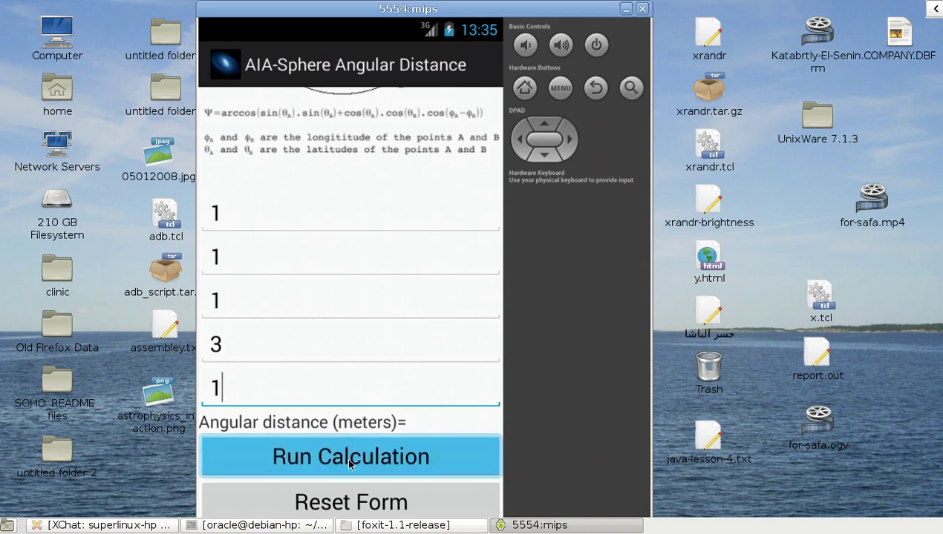
# Step: Reset the sphere form to clear all five inputs and the result, then return to the page top
pyautogui.click(335, 515)
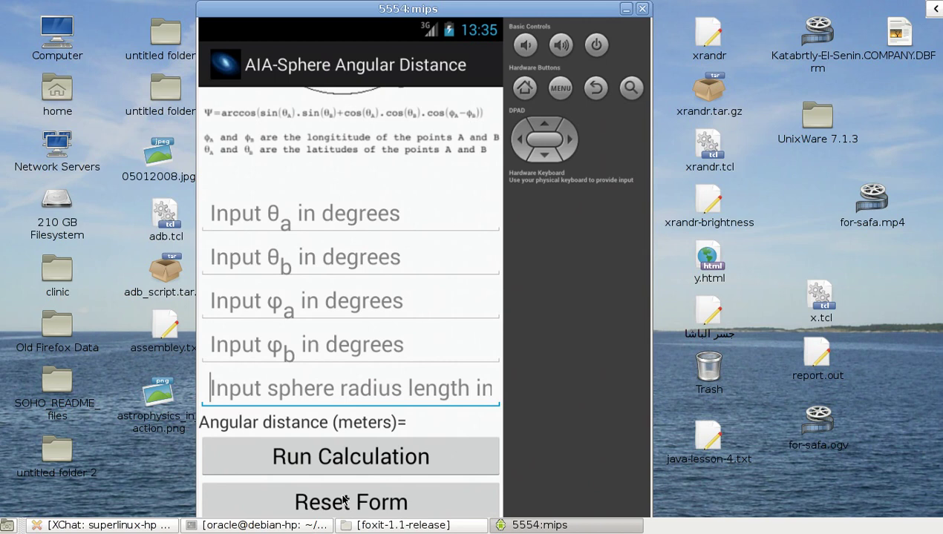
pyautogui.press('Up')
pyautogui.press('Up')
pyautogui.press('Up')
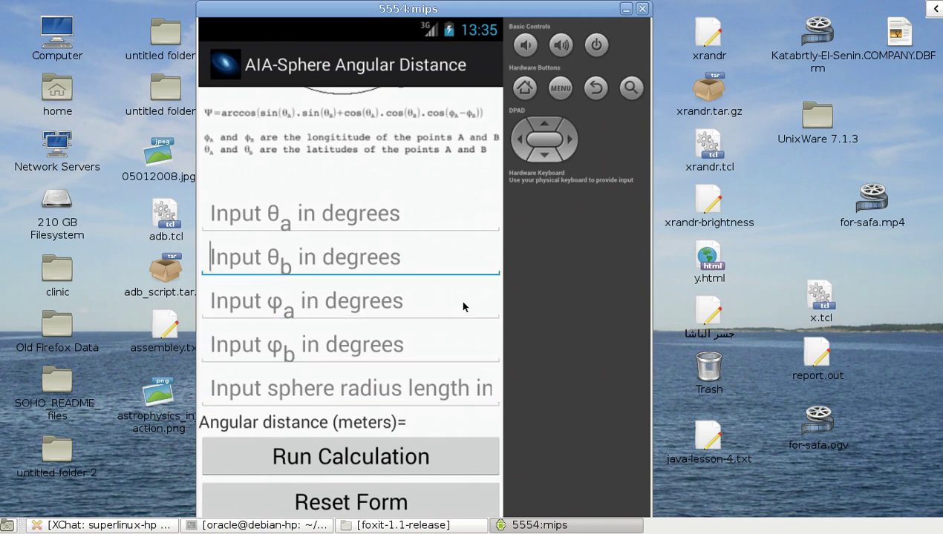
pyautogui.press('Up')
pyautogui.press('Up')
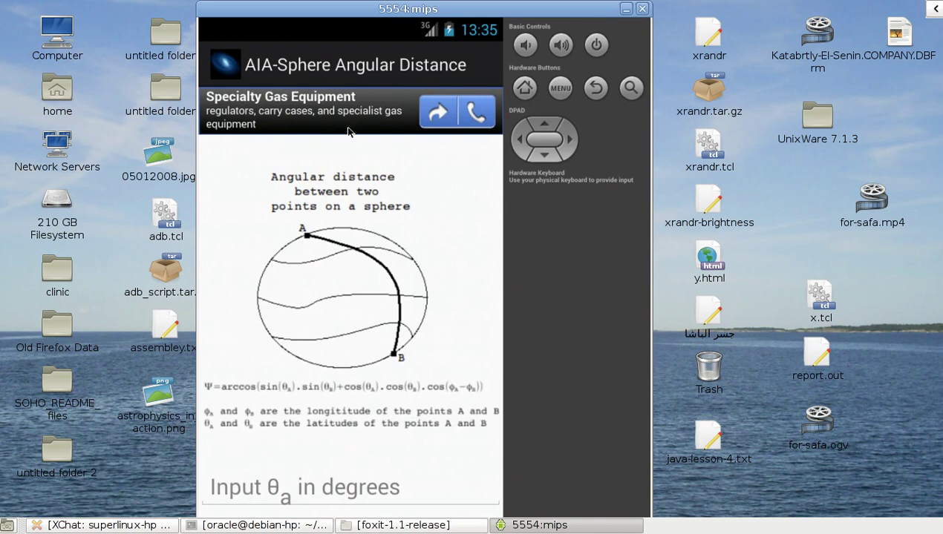
pyautogui.press('Down')
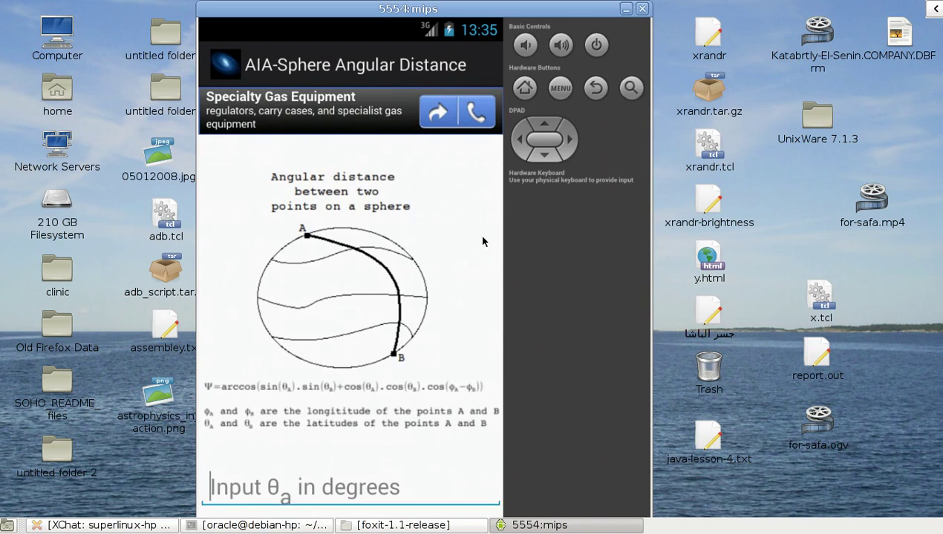
pyautogui.press('Down')
pyautogui.press('Down')
pyautogui.press('Down')
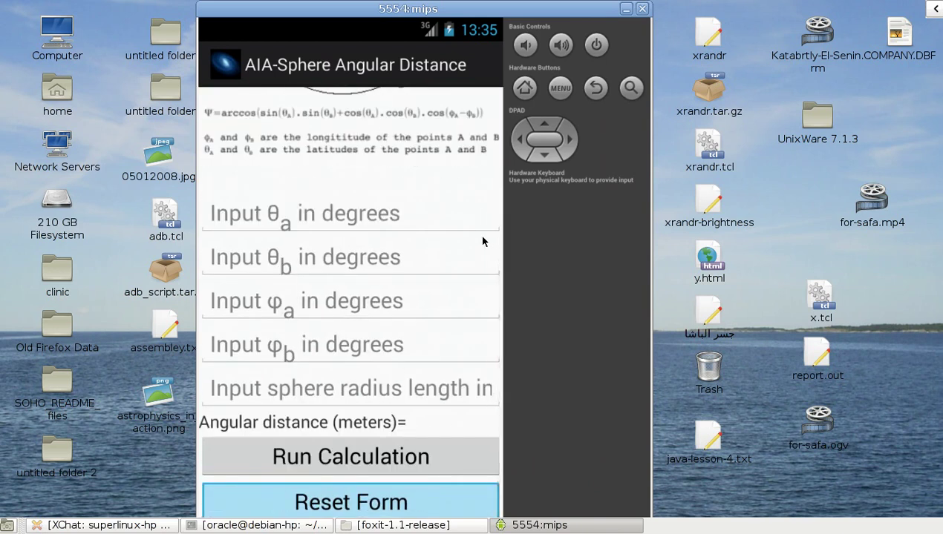
pyautogui.scroll(5, 482, 241)
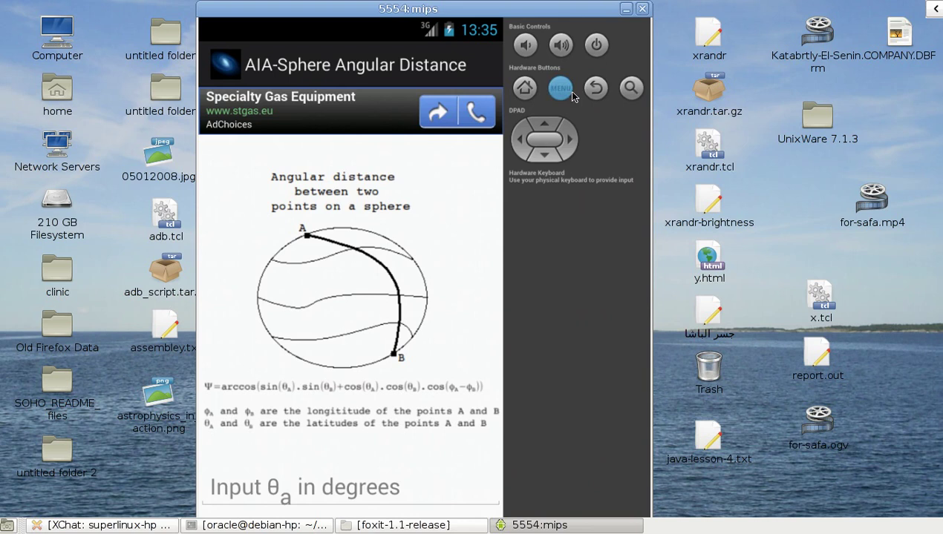
pyautogui.click(559, 92)
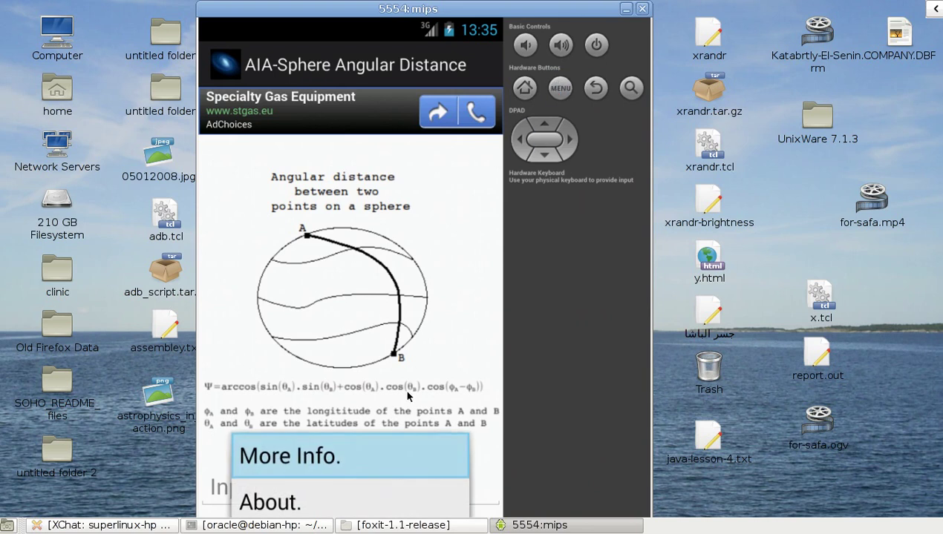
pyautogui.click(355, 501)
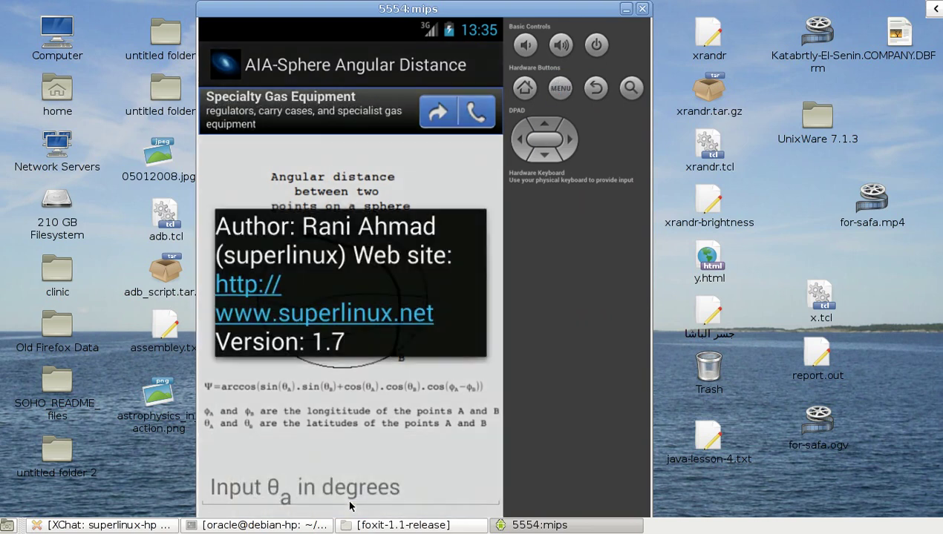
pyautogui.click(436, 378)
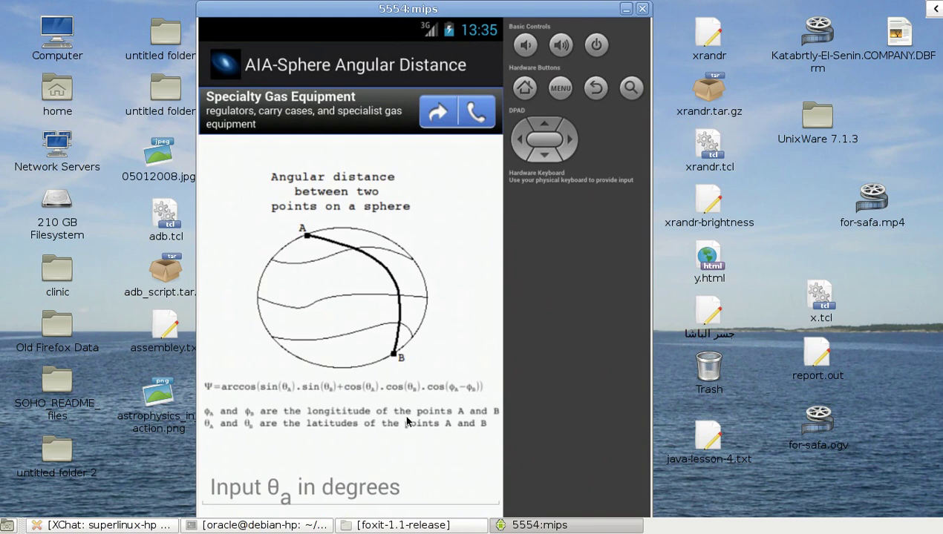
pyautogui.click(560, 87)
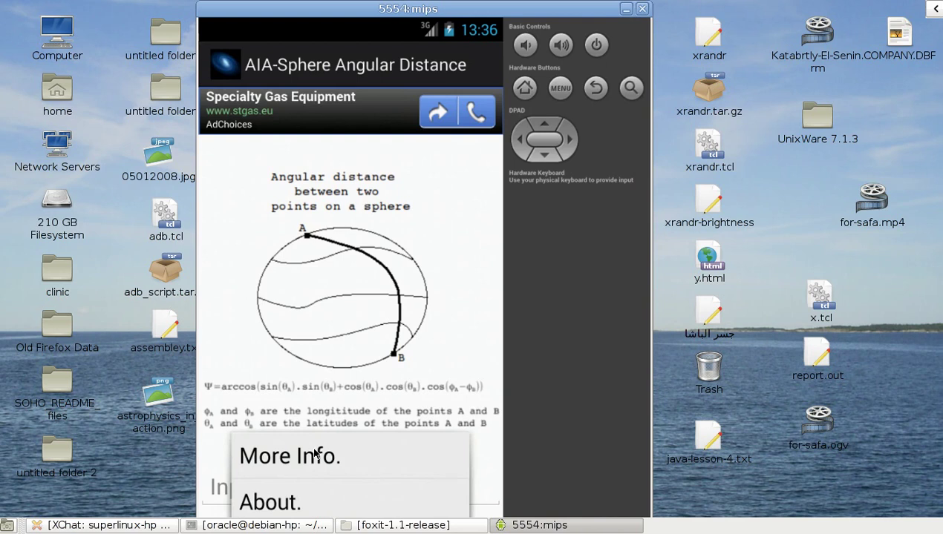
pyautogui.click(314, 453)
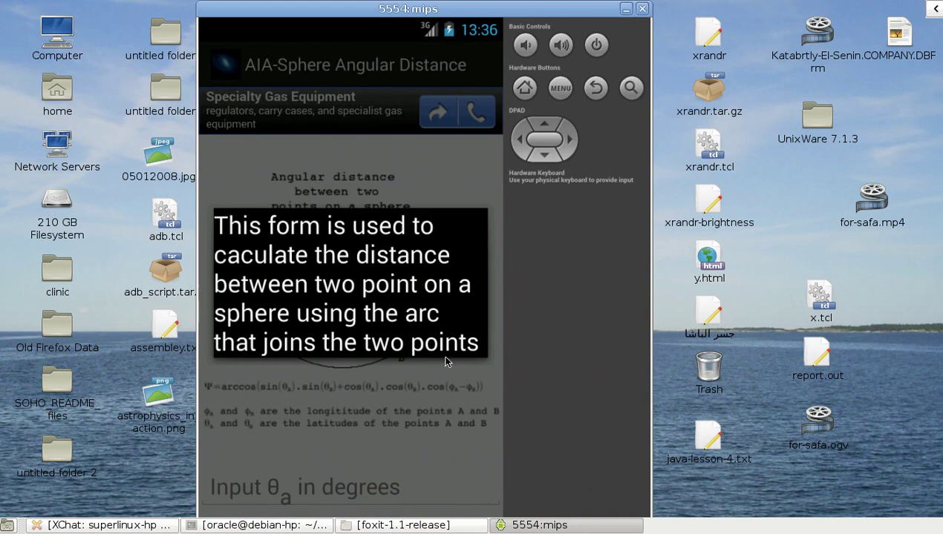
pyautogui.click(406, 391)
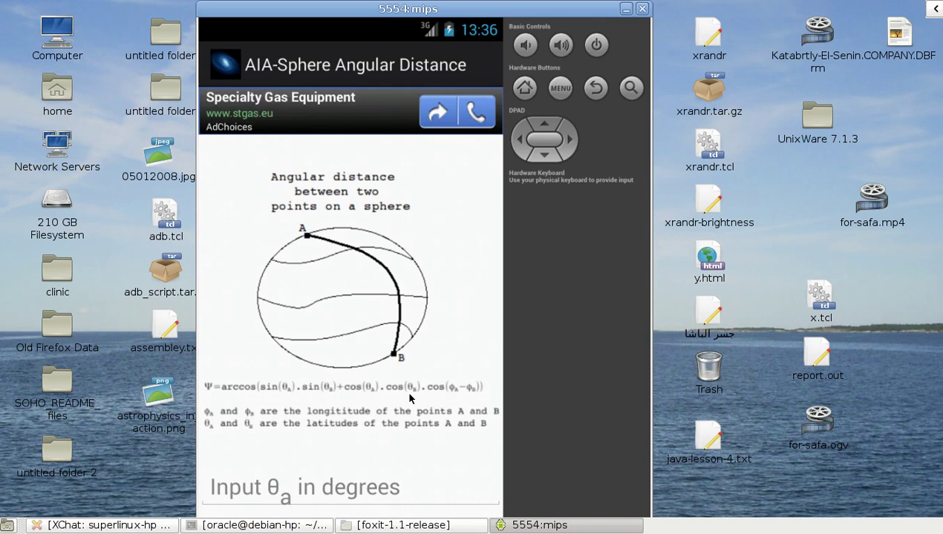
# Step: Open the Date of Easter calculator, view its More Info. description, then return to the topic list
pyautogui.press('Escape')
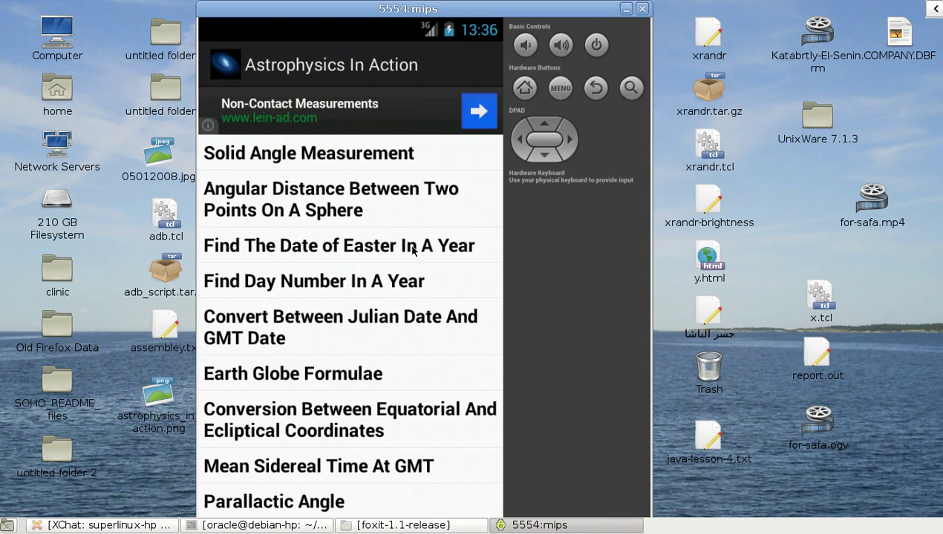
pyautogui.click(413, 250)
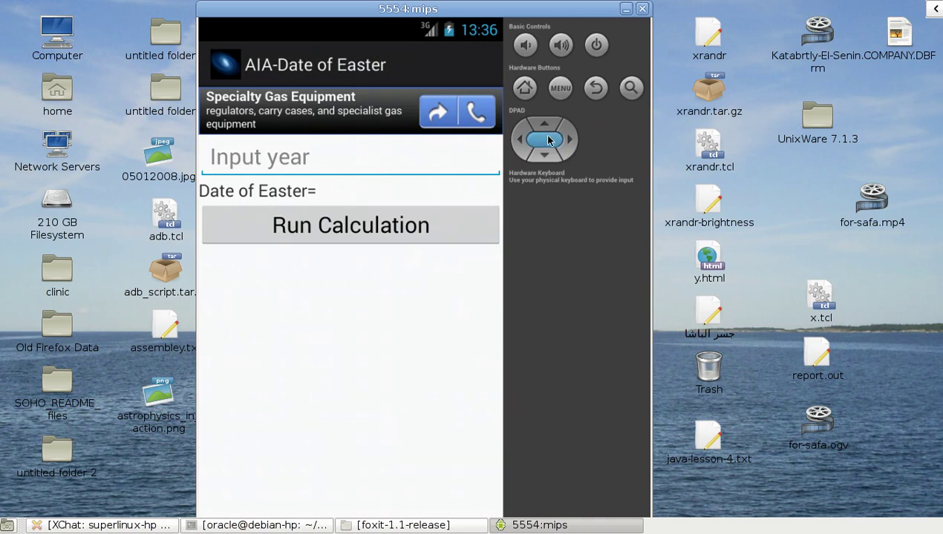
pyautogui.click(560, 89)
pyautogui.press('Up')
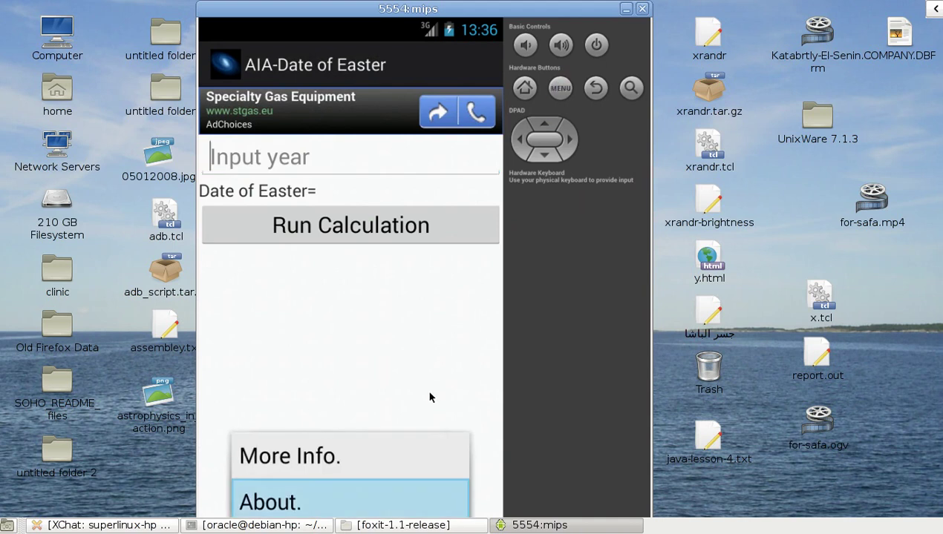
pyautogui.click(349, 445)
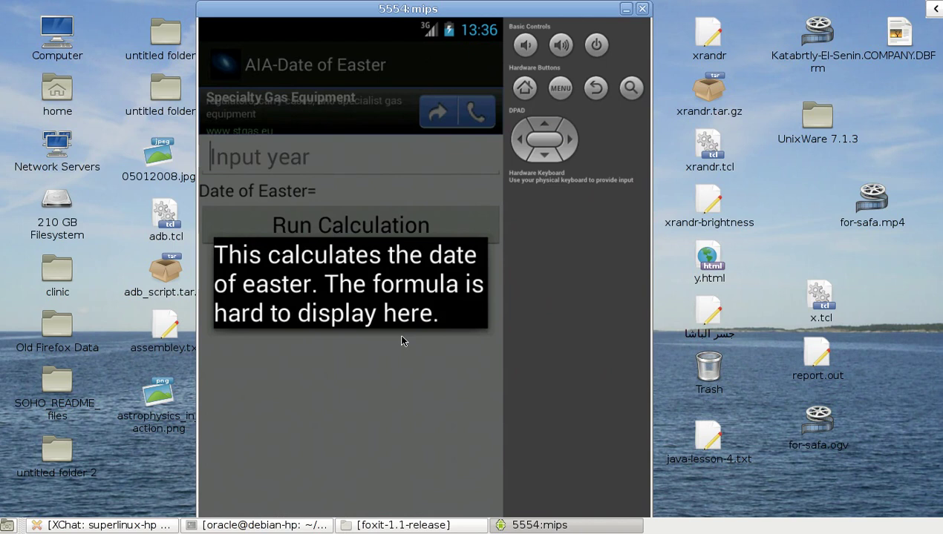
pyautogui.click(401, 336)
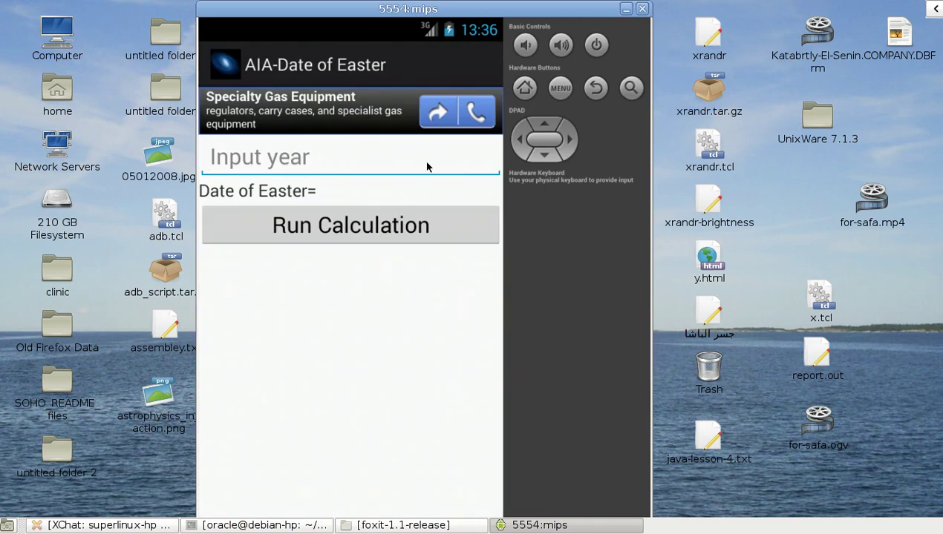
pyautogui.click(542, 119)
pyautogui.click(594, 91)
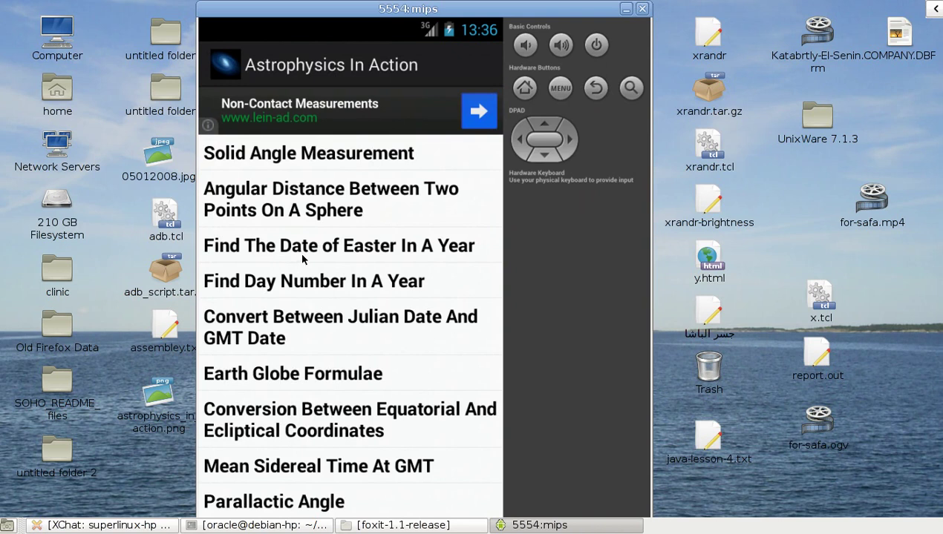
# Step: In the Day Number calculator, compute the day number of 1 June 2045, giving 152
pyautogui.click(269, 287)
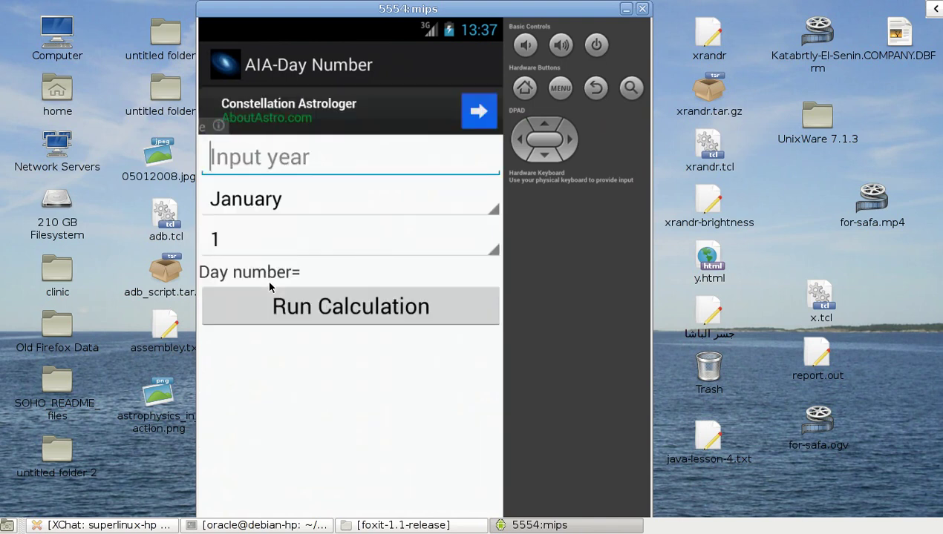
pyautogui.write('2')
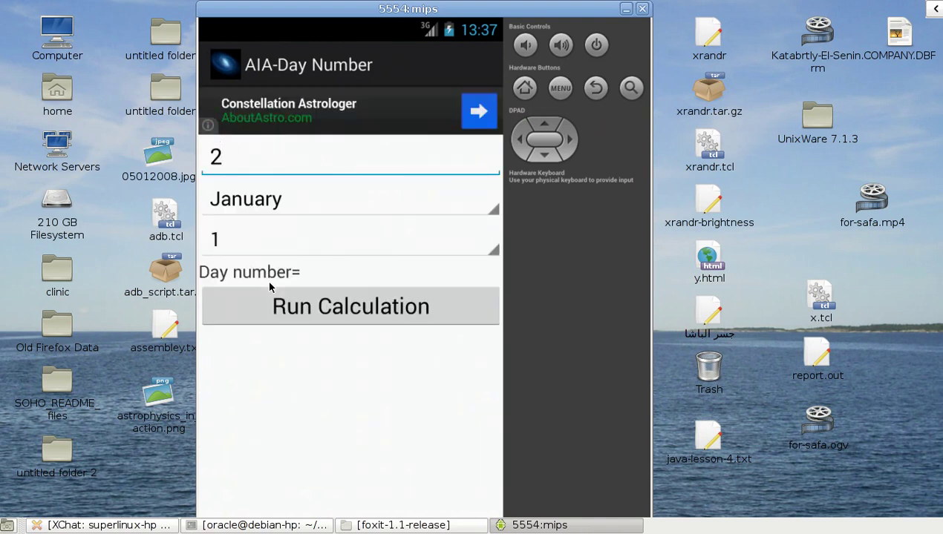
pyautogui.write('045')
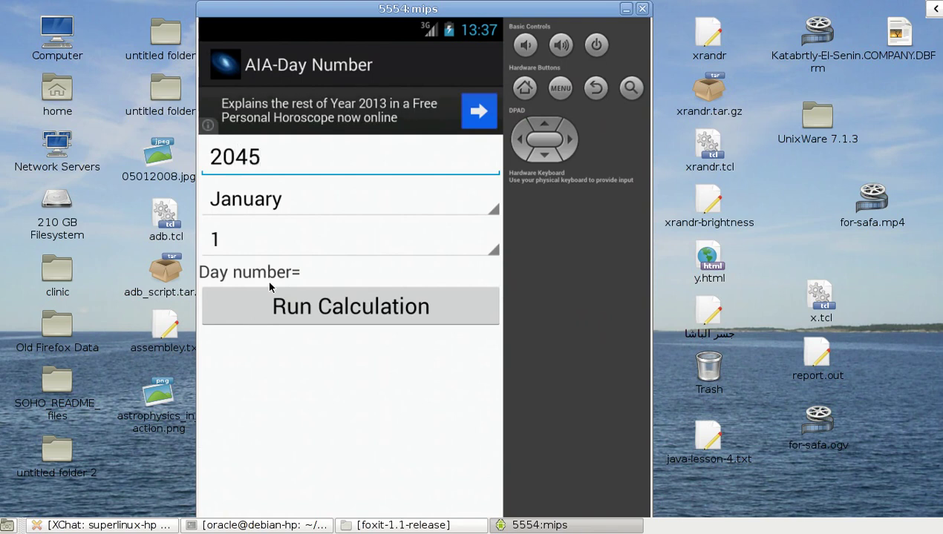
pyautogui.click(441, 244)
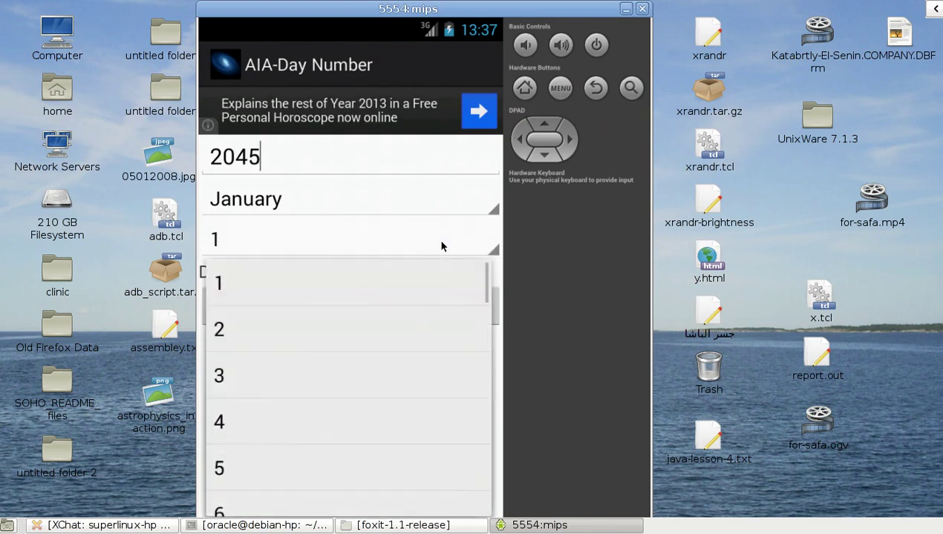
pyautogui.click(442, 246)
pyautogui.click(487, 211)
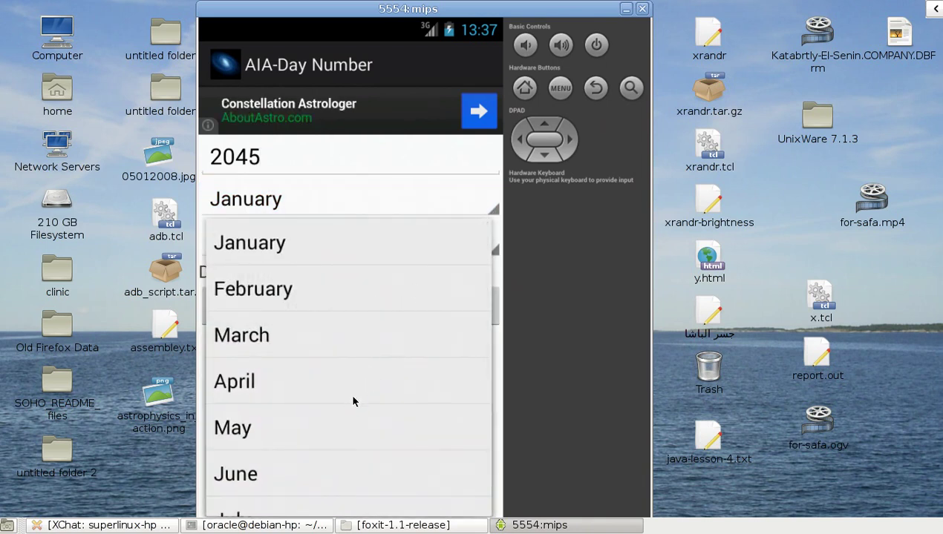
pyautogui.click(298, 466)
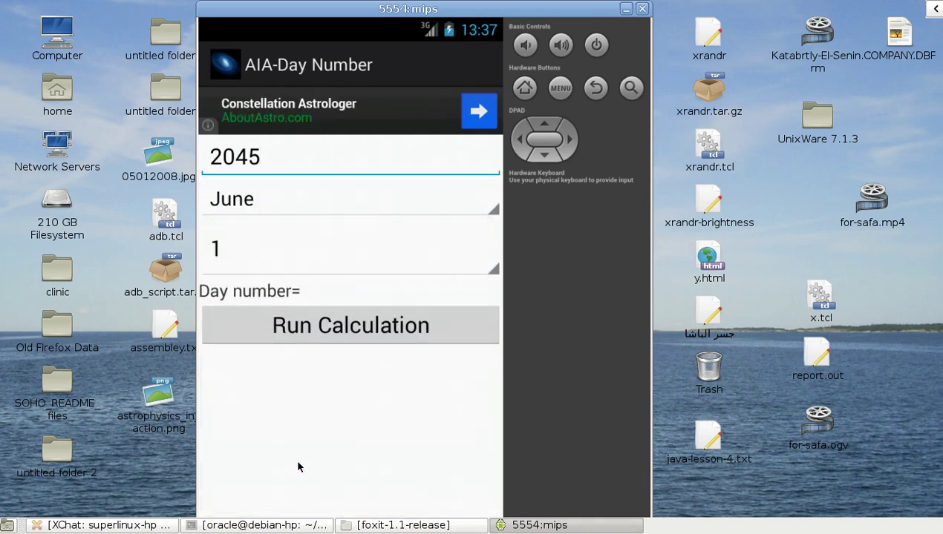
pyautogui.click(359, 348)
# Step: View the Day Number calculator's More Info. help, dismiss it, and return to the calculator list
pyautogui.click(560, 88)
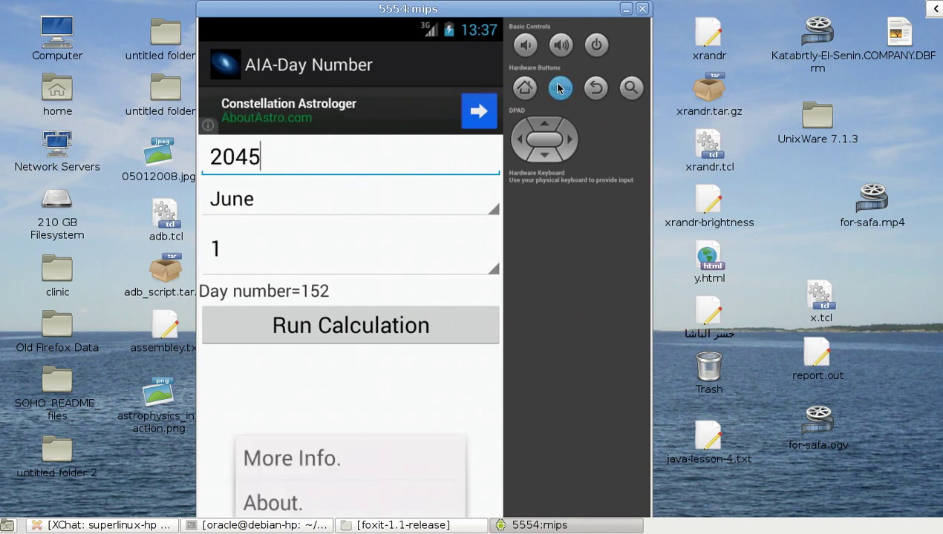
pyautogui.click(386, 456)
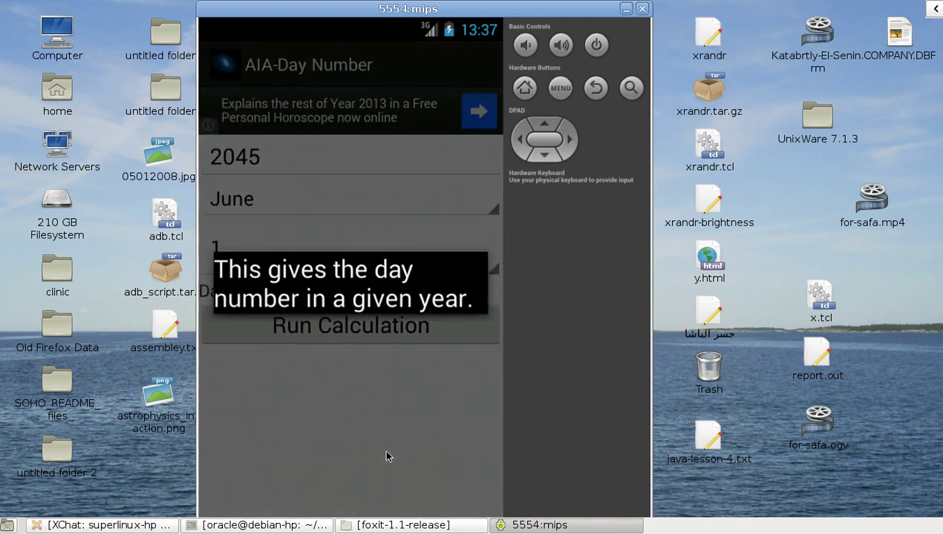
pyautogui.click(439, 475)
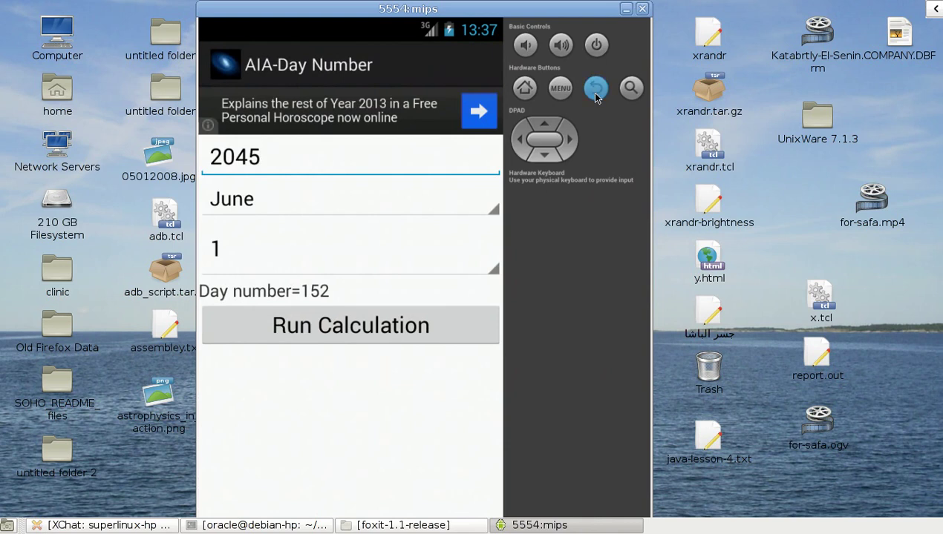
pyautogui.click(594, 92)
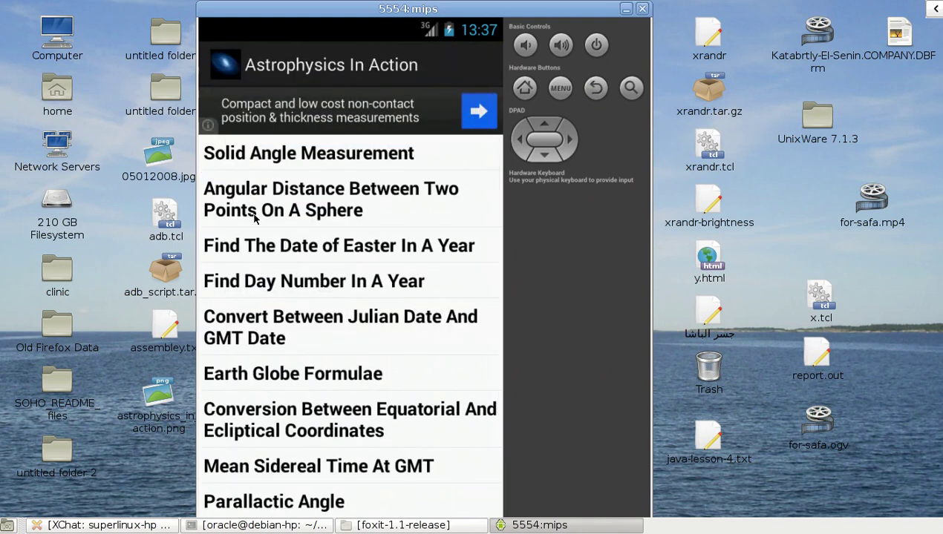
pyautogui.click(248, 332)
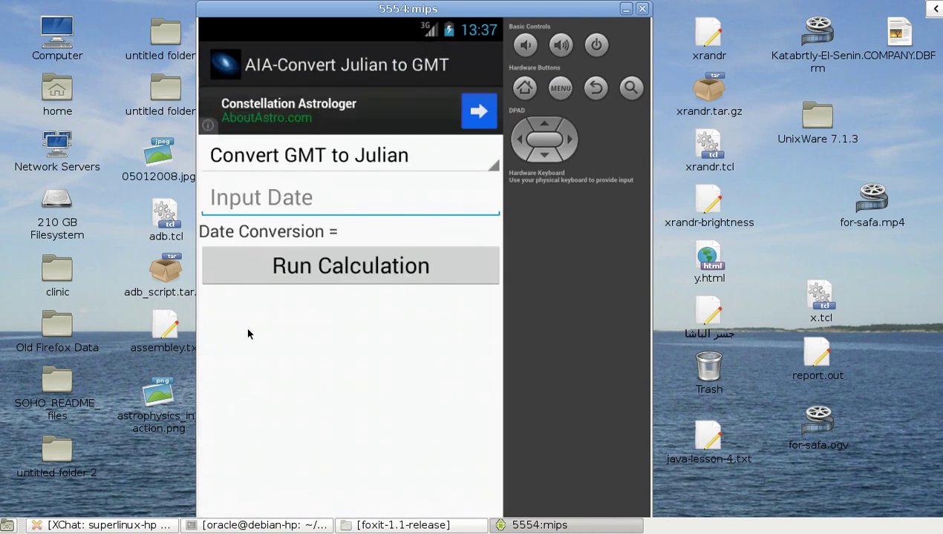
pyautogui.click(557, 97)
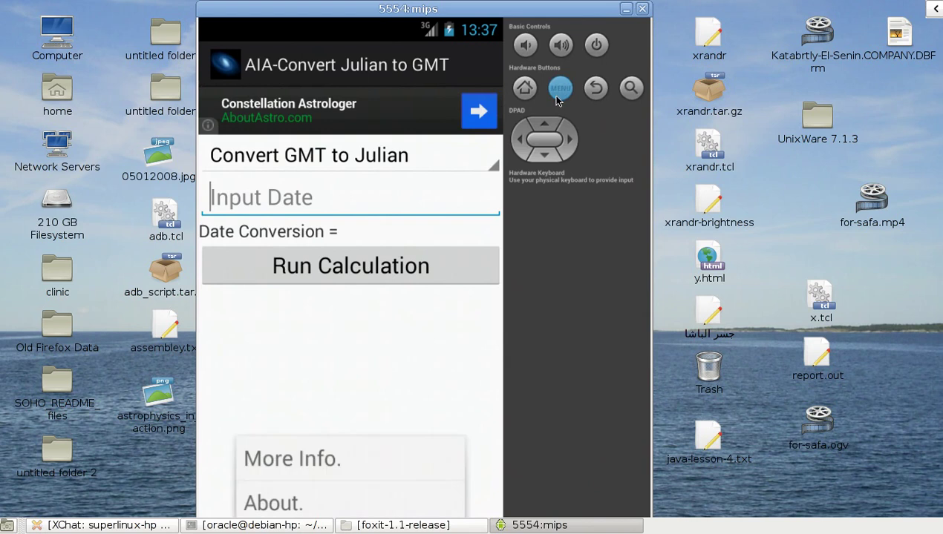
pyautogui.click(300, 455)
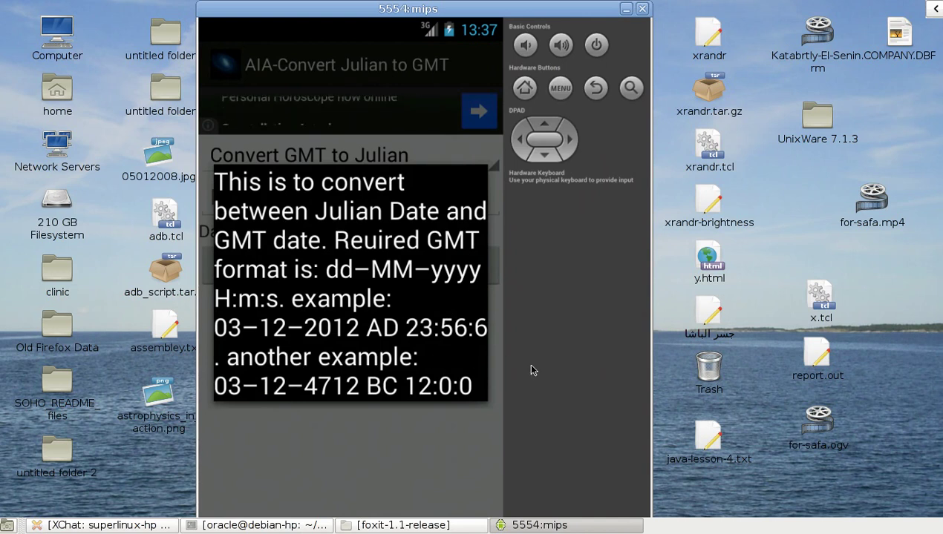
pyautogui.click(597, 90)
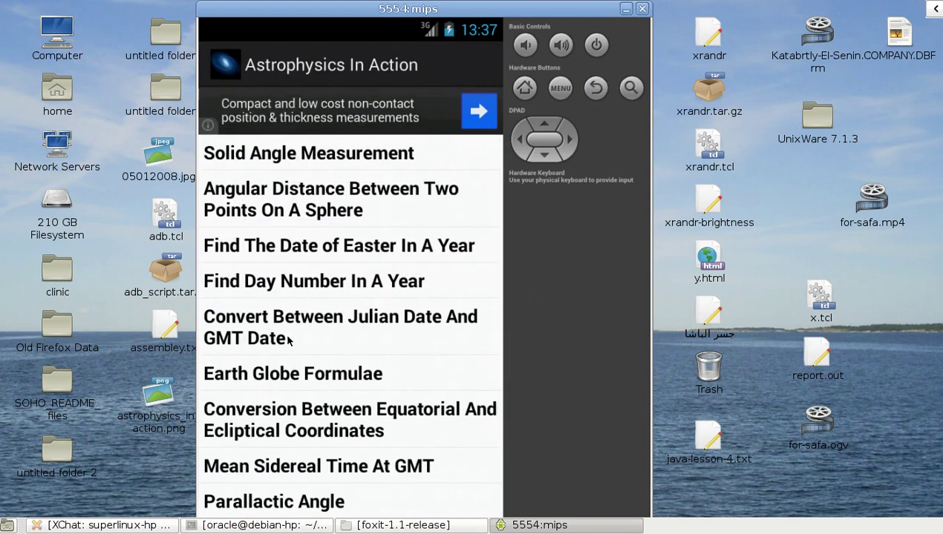
pyautogui.click(289, 374)
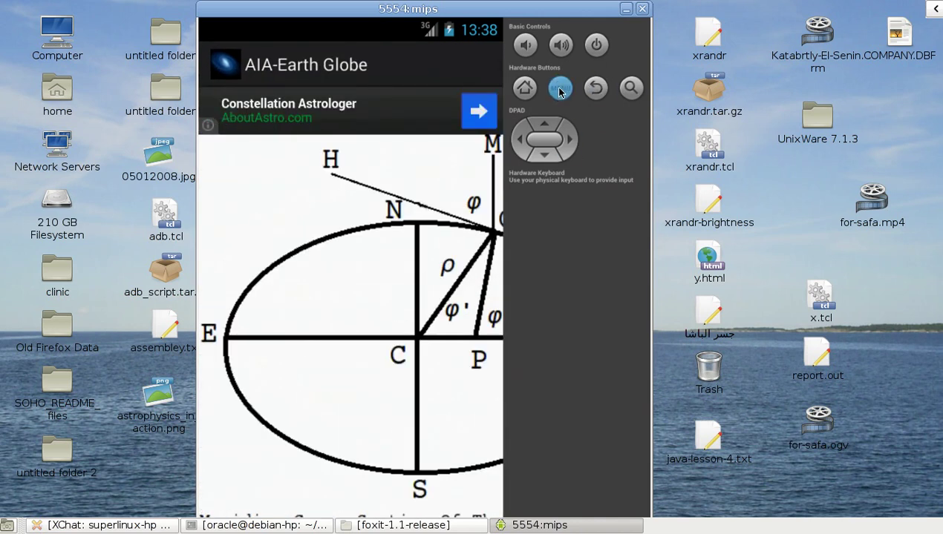
pyautogui.moveTo(387, 285); pyautogui.dragTo(0, 291)
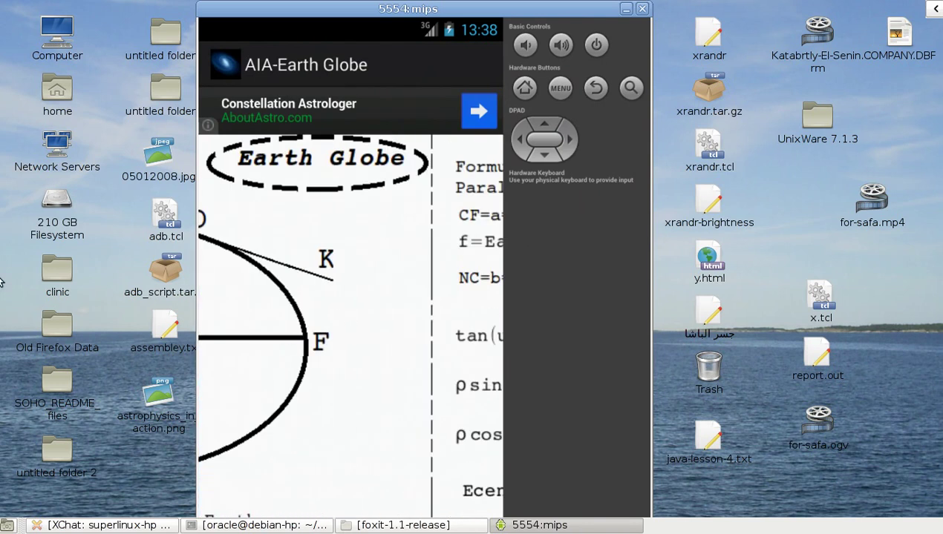
pyautogui.moveTo(487, 315); pyautogui.dragTo(158, 316)
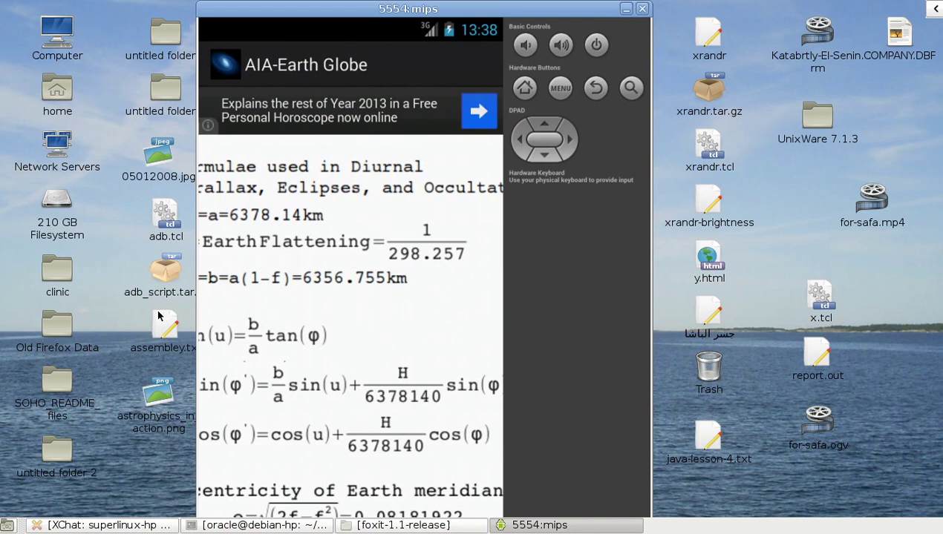
pyautogui.moveTo(463, 320); pyautogui.dragTo(637, 304)
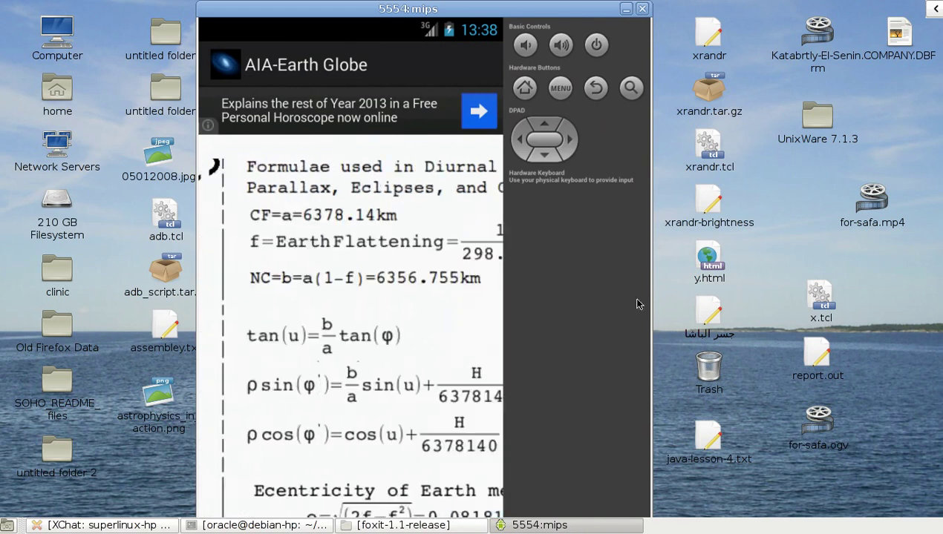
pyautogui.moveTo(364, 330); pyautogui.dragTo(806, 312)
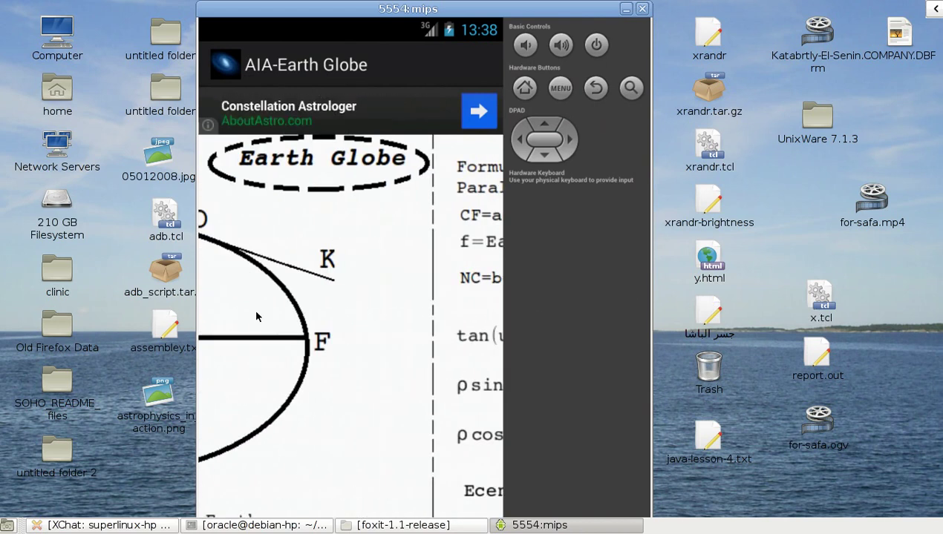
pyautogui.moveTo(247, 316); pyautogui.dragTo(733, 298)
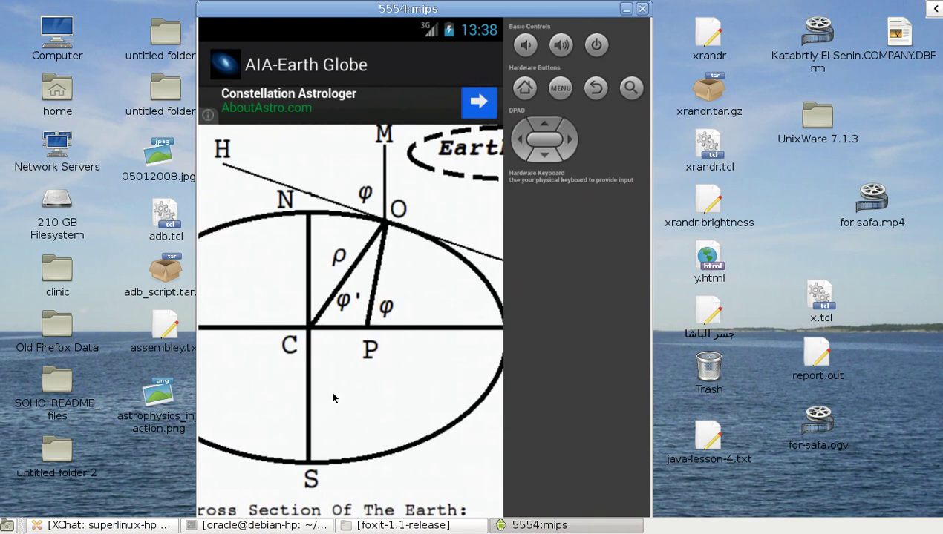
pyautogui.moveTo(330, 389); pyautogui.dragTo(455, 6)
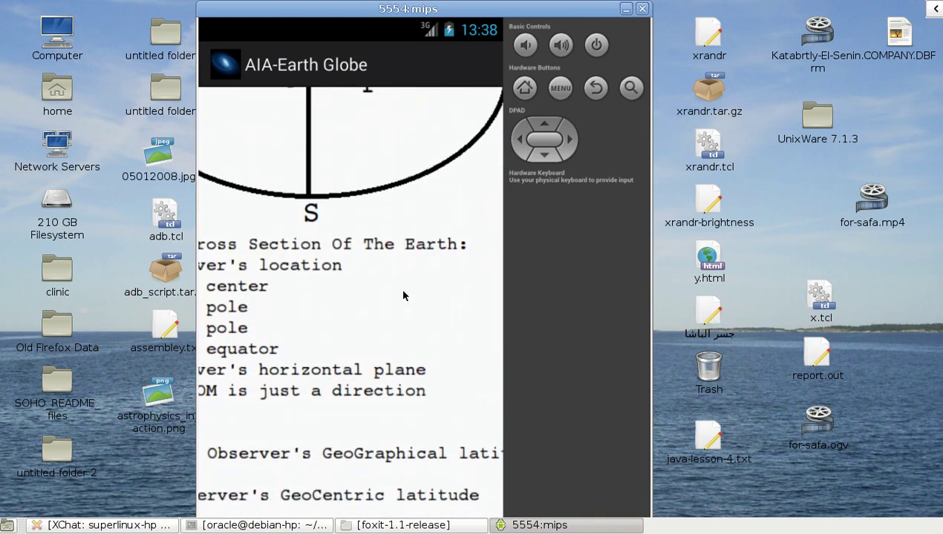
pyautogui.moveTo(406, 295); pyautogui.dragTo(415, 131)
pyautogui.moveTo(393, 236); pyautogui.dragTo(391, 84)
pyautogui.moveTo(364, 197); pyautogui.dragTo(362, 215)
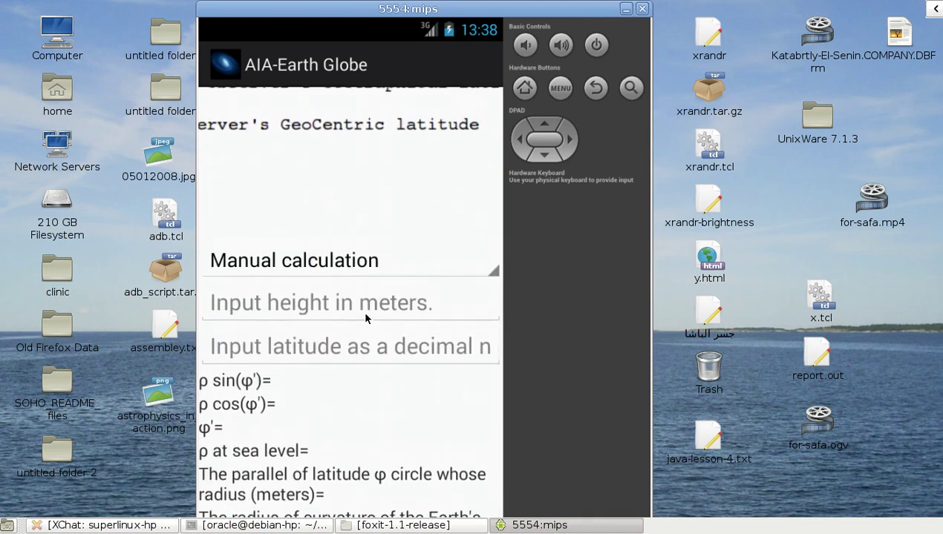
pyautogui.moveTo(369, 450); pyautogui.dragTo(384, 160)
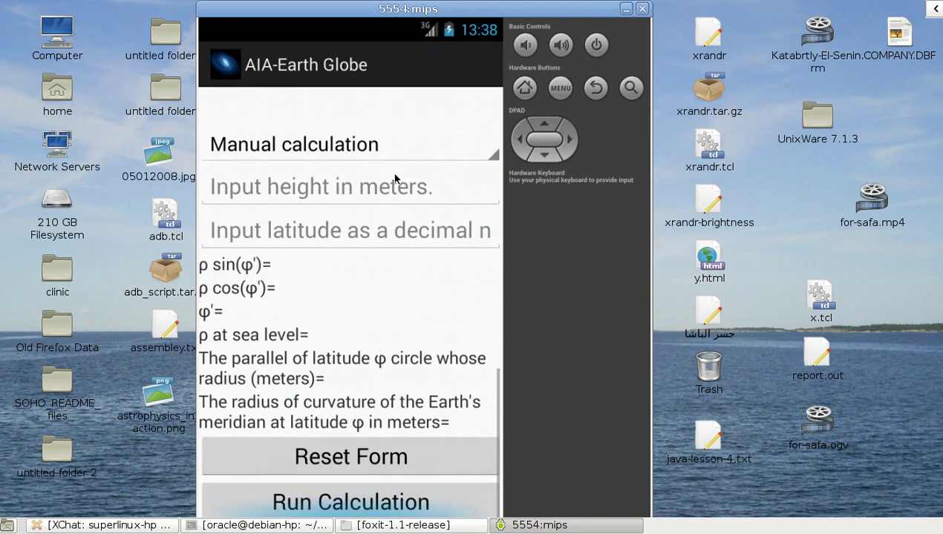
pyautogui.click(562, 89)
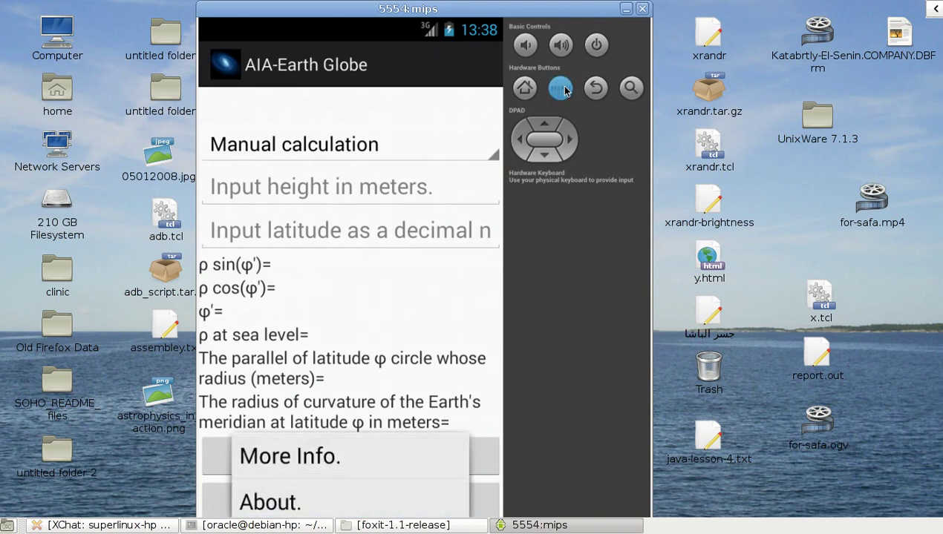
pyautogui.click(273, 457)
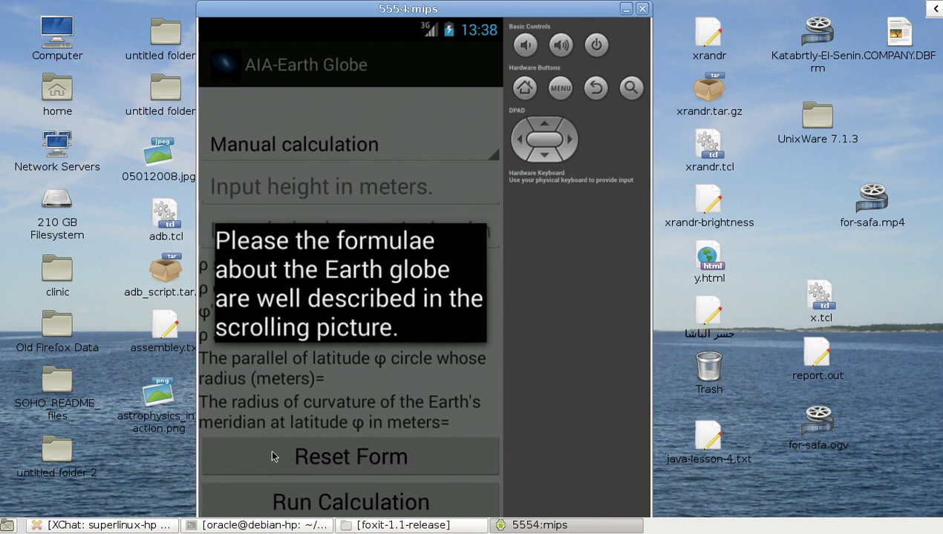
pyautogui.click(270, 448)
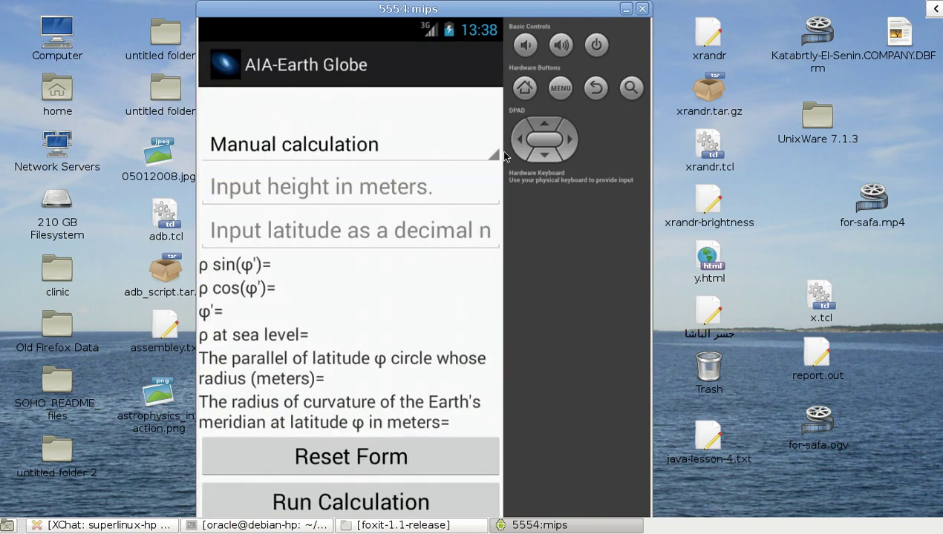
pyautogui.click(598, 88)
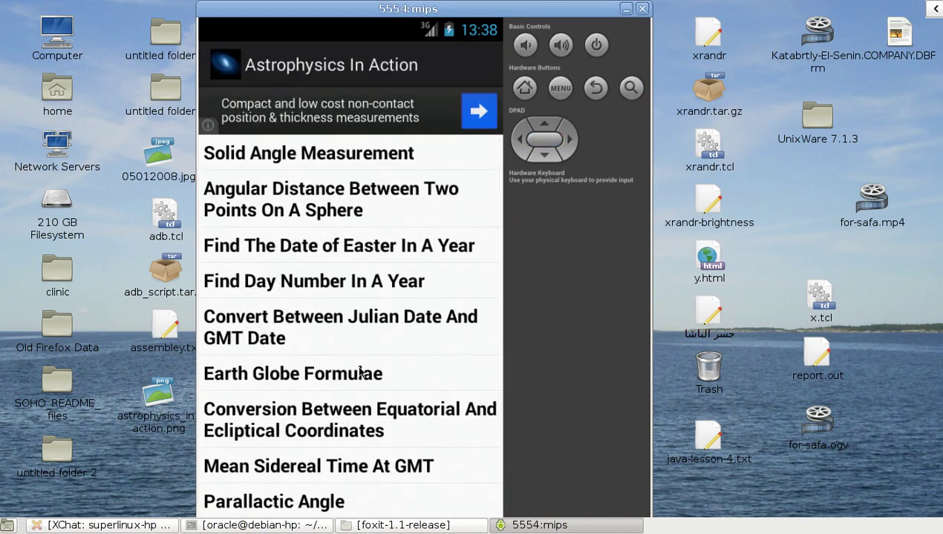
# Step: Open the Equatorial-to-Ecliptic converter and pan across its symbol definitions, equations and celestial sphere diagram
pyautogui.click(306, 417)
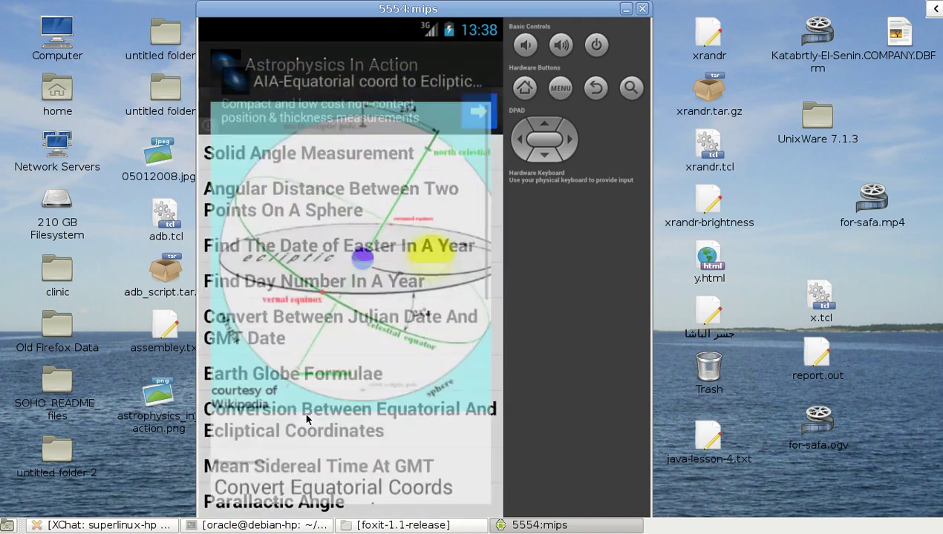
pyautogui.moveTo(401, 239); pyautogui.dragTo(196, 221)
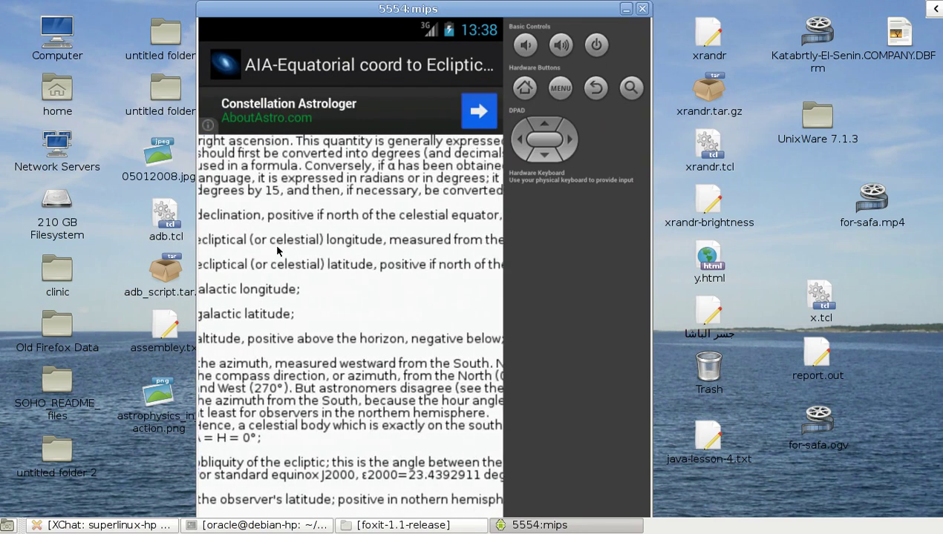
pyautogui.moveTo(458, 306); pyautogui.dragTo(234, 307)
pyautogui.moveTo(450, 323); pyautogui.dragTo(208, 320)
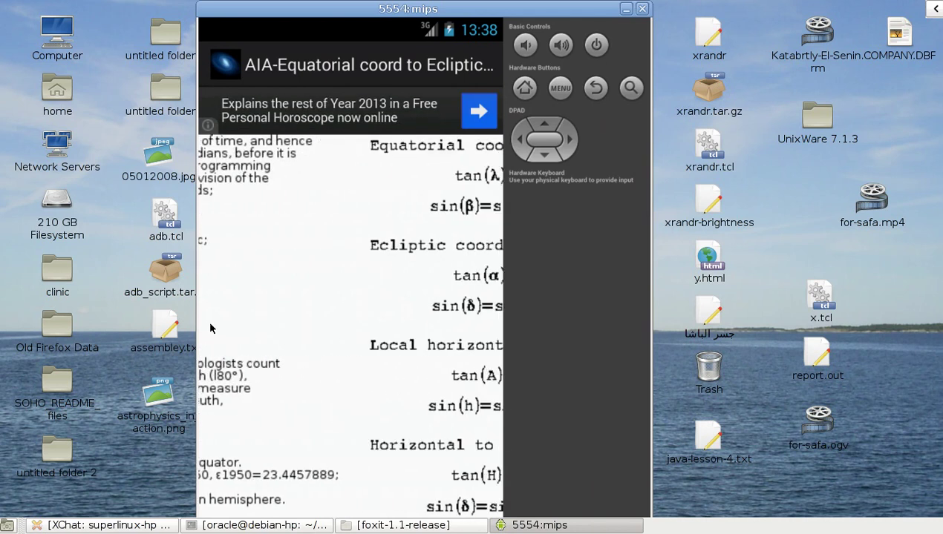
pyautogui.moveTo(442, 341); pyautogui.dragTo(215, 320)
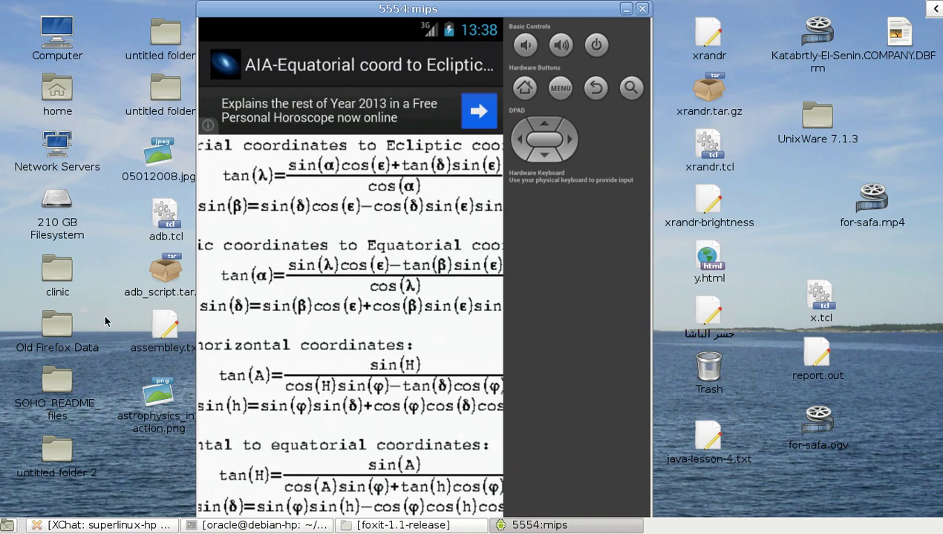
pyautogui.moveTo(392, 336); pyautogui.dragTo(289, 331)
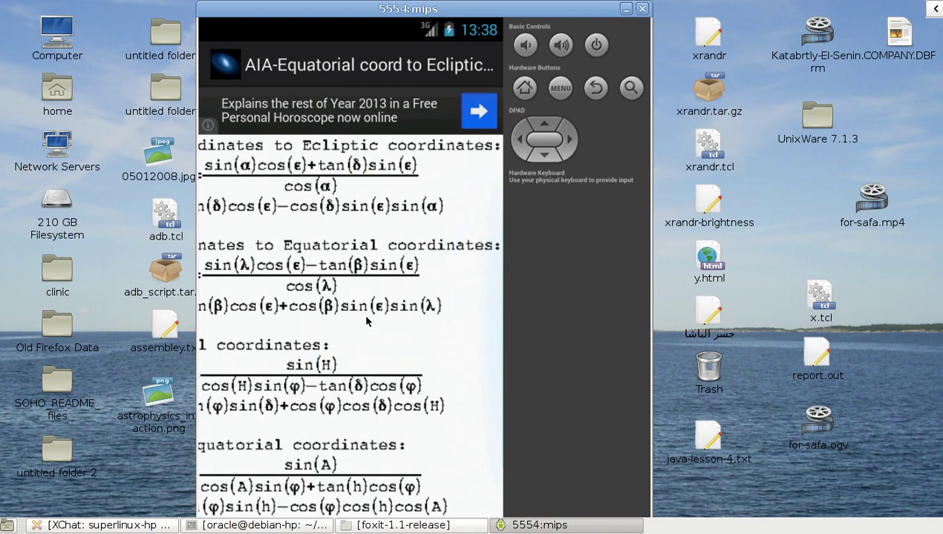
pyautogui.moveTo(431, 341); pyautogui.dragTo(661, 337)
pyautogui.moveTo(358, 342); pyautogui.dragTo(762, 331)
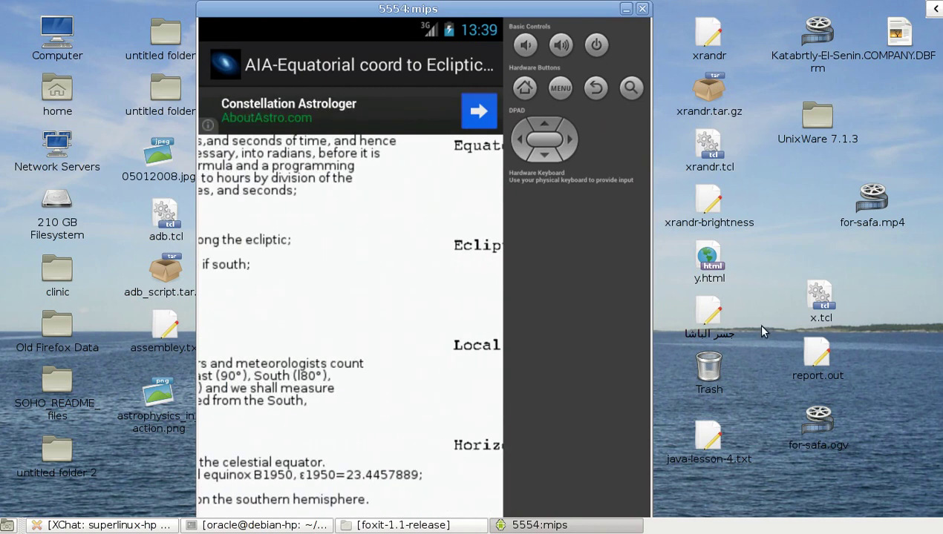
pyautogui.moveTo(388, 333); pyautogui.dragTo(702, 309)
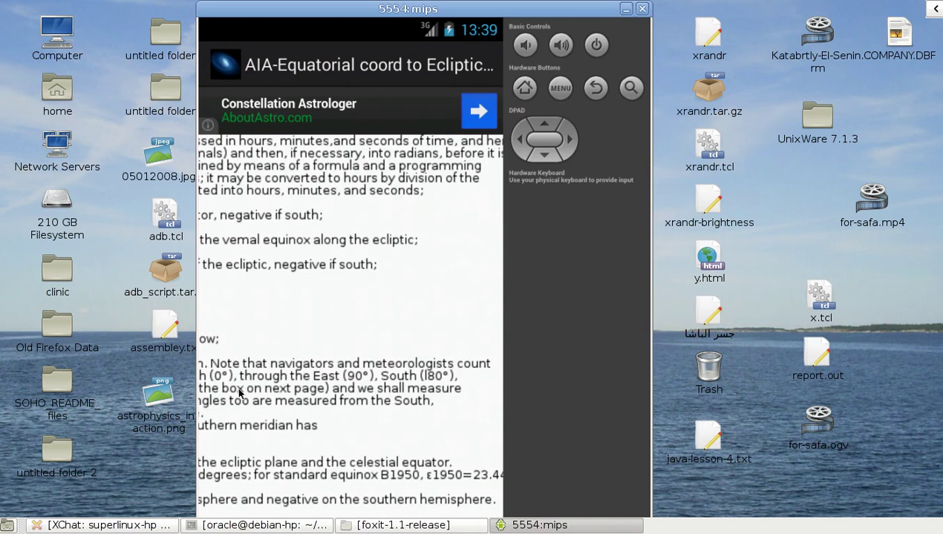
pyautogui.moveTo(239, 392); pyautogui.dragTo(626, 377)
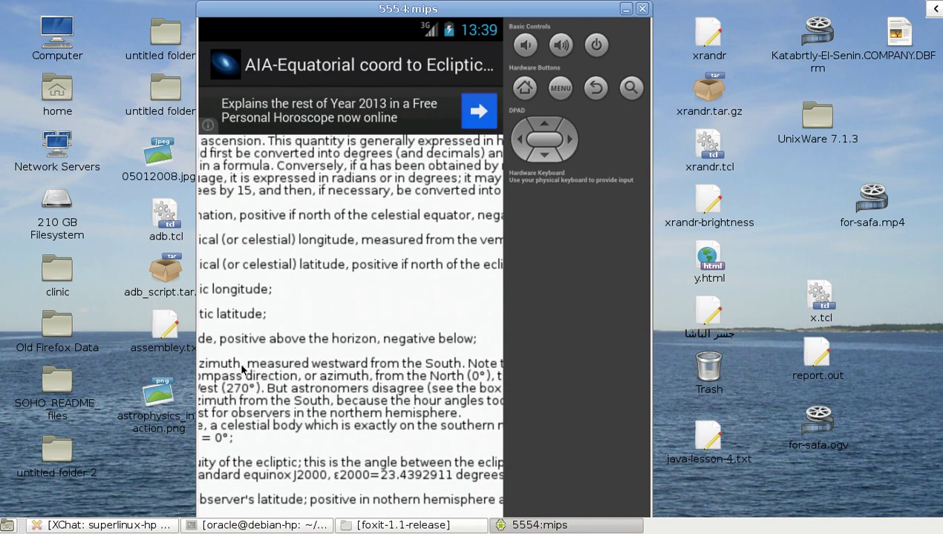
pyautogui.moveTo(242, 370); pyautogui.dragTo(594, 353)
pyautogui.moveTo(262, 352); pyautogui.dragTo(652, 320)
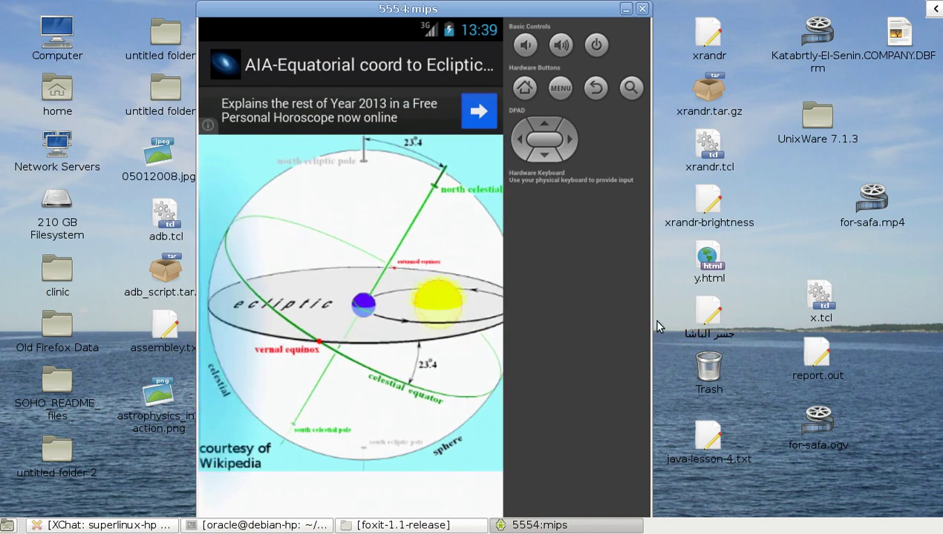
# Step: Scroll down to the J2000 coordinate form, tap the Right ascension field, then return to the list
pyautogui.moveTo(392, 364); pyautogui.dragTo(426, 171)
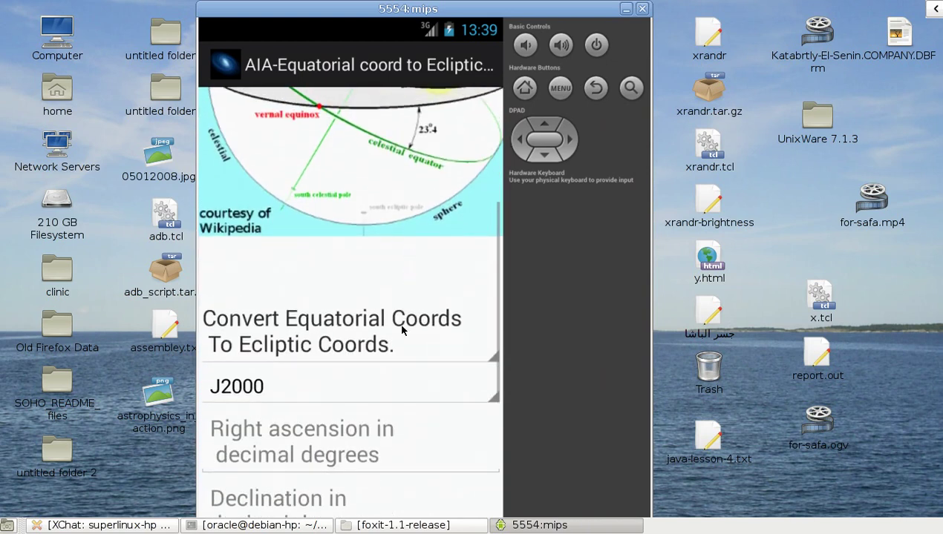
pyautogui.moveTo(415, 370); pyautogui.dragTo(411, 140)
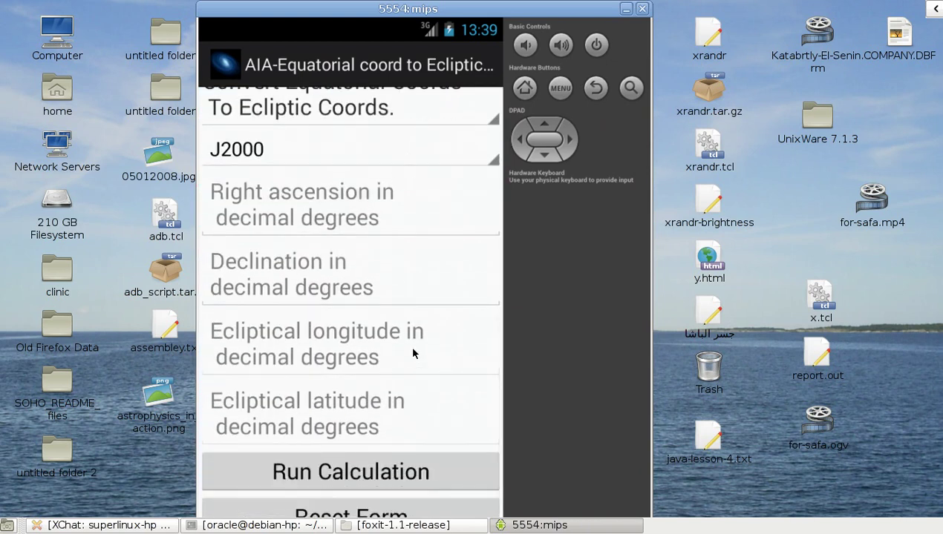
pyautogui.moveTo(409, 344); pyautogui.dragTo(418, 205)
pyautogui.click(421, 206)
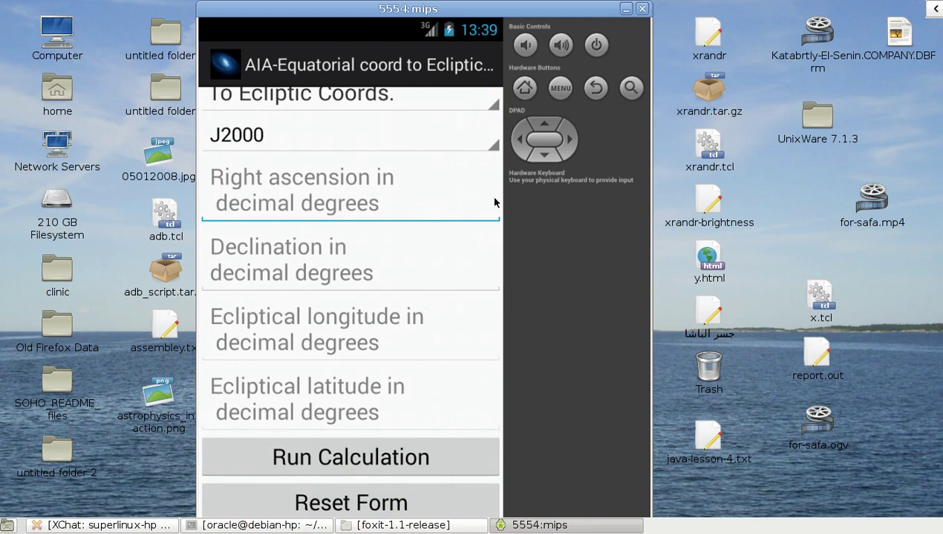
pyautogui.click(604, 89)
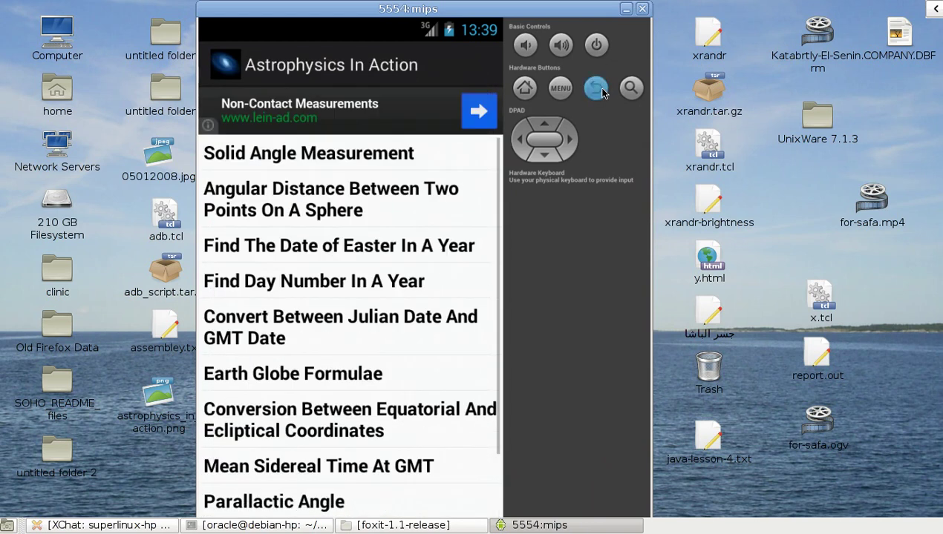
pyautogui.click(282, 435)
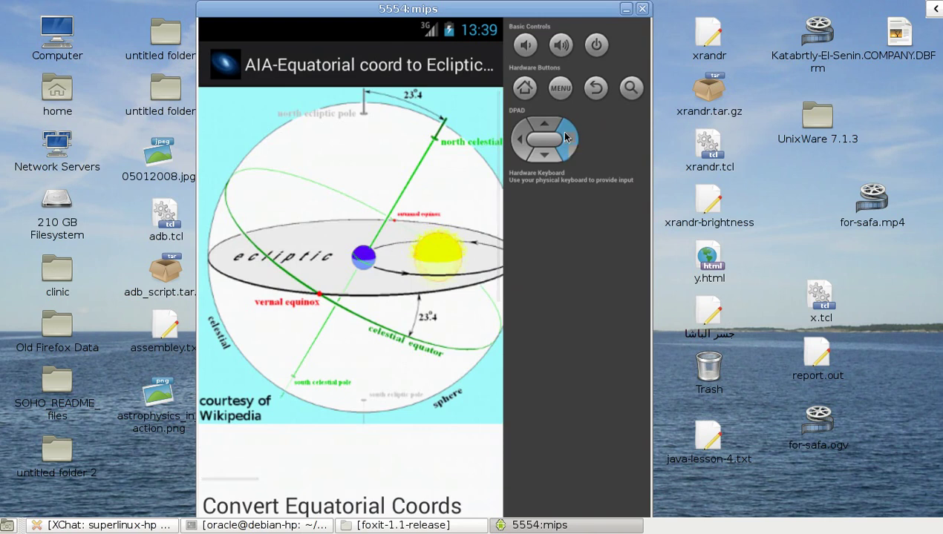
pyautogui.click(562, 89)
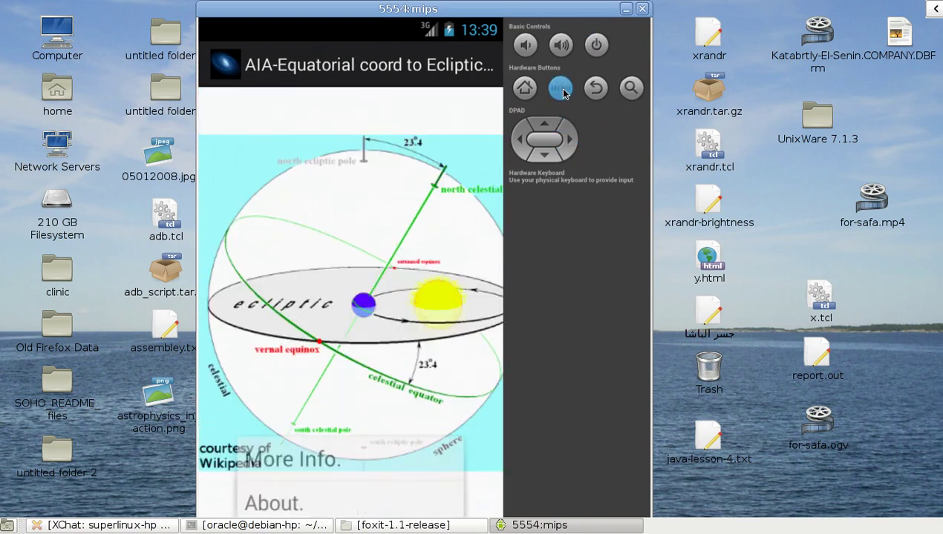
pyautogui.click(330, 450)
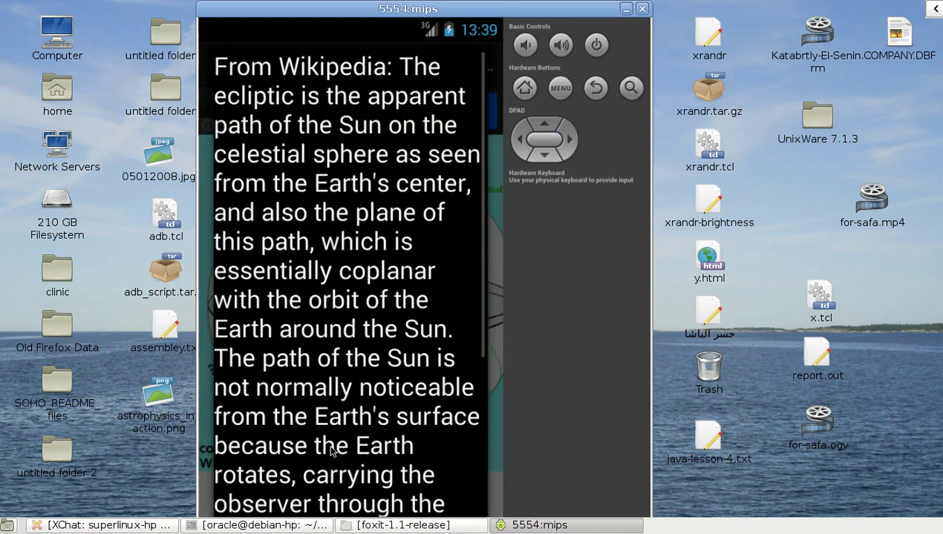
pyautogui.scroll(-3, 355, 156)
pyautogui.scroll(-2, 355, 156)
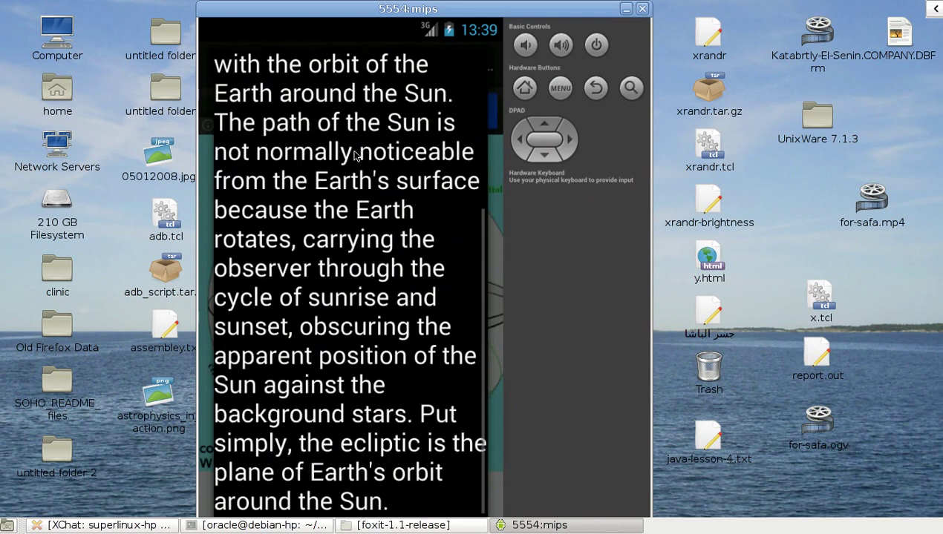
pyautogui.scroll(5, 355, 156)
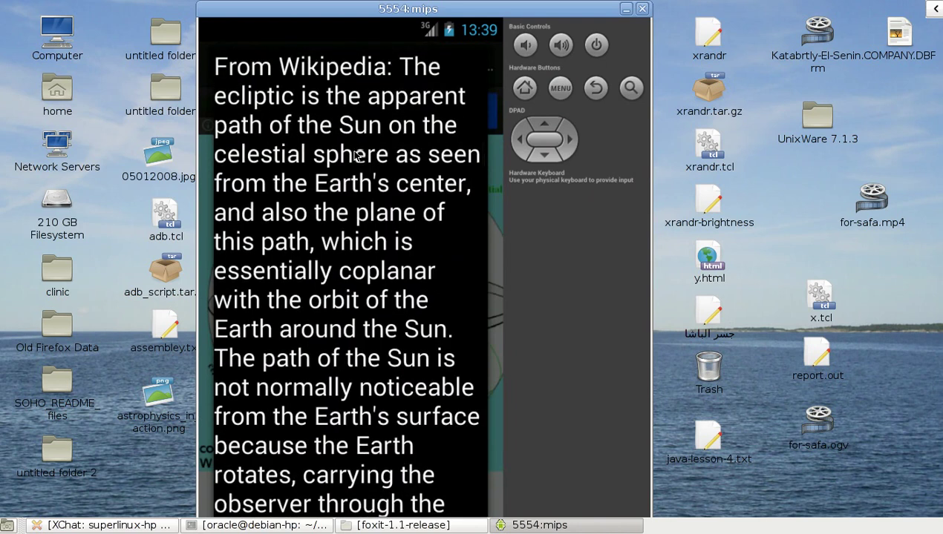
pyautogui.click(355, 156)
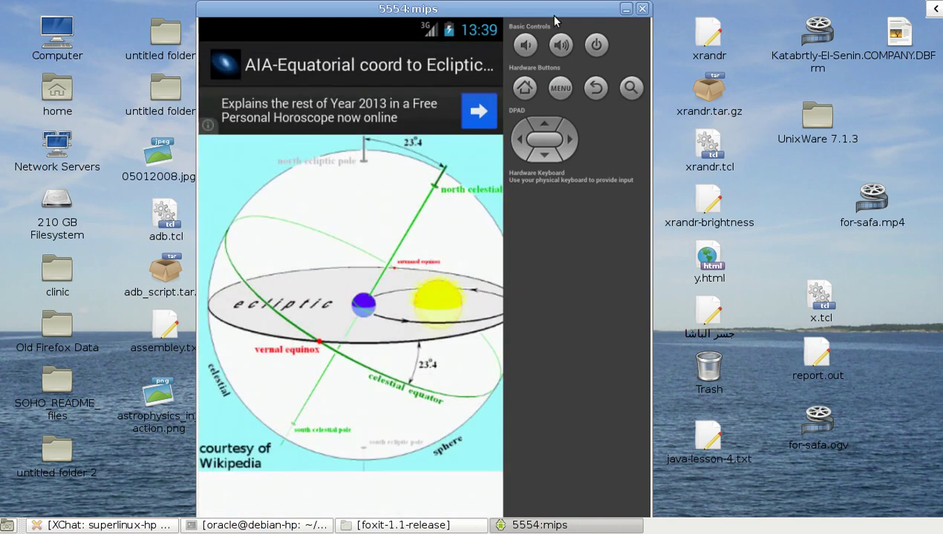
pyautogui.click(595, 87)
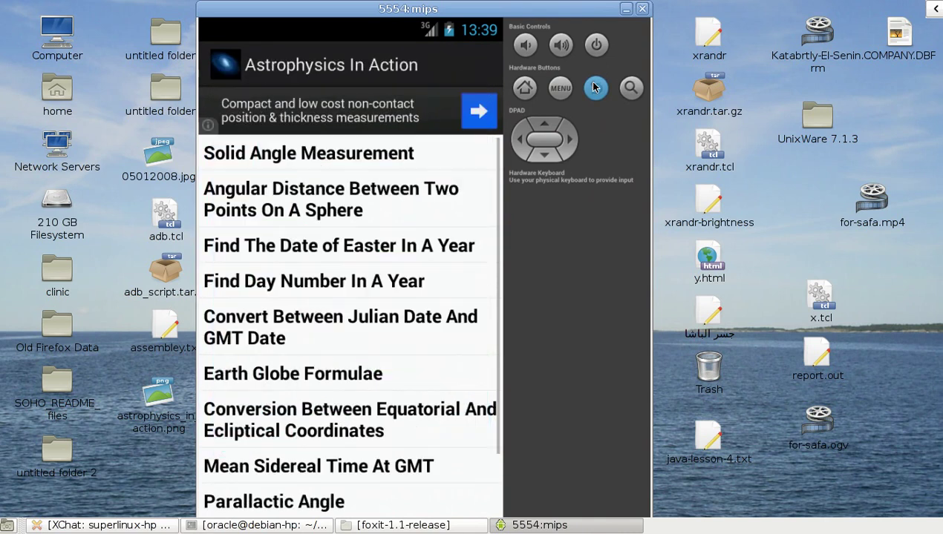
pyautogui.click(330, 479)
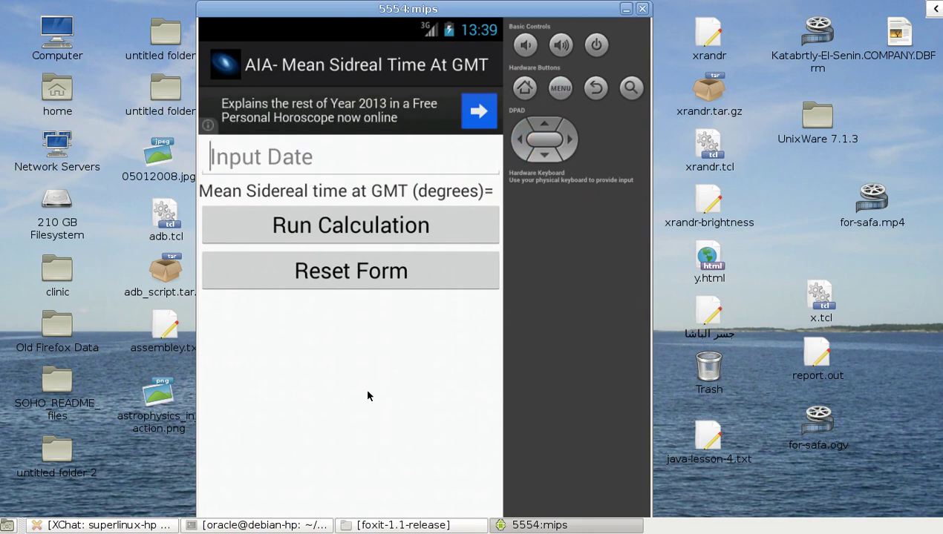
pyautogui.press('Down')
pyautogui.press('Up')
pyautogui.press('Down')
pyautogui.press('Down')
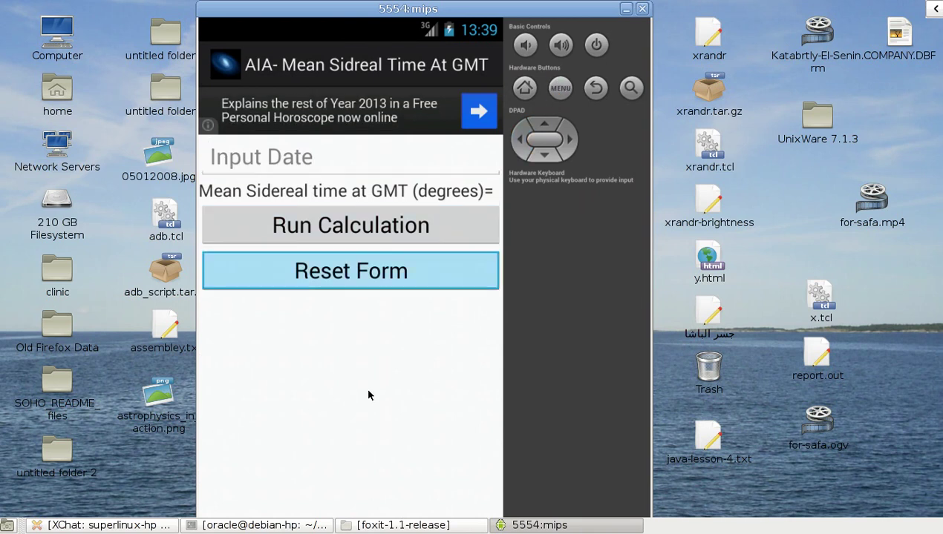
pyautogui.press('Up')
pyautogui.click(410, 270)
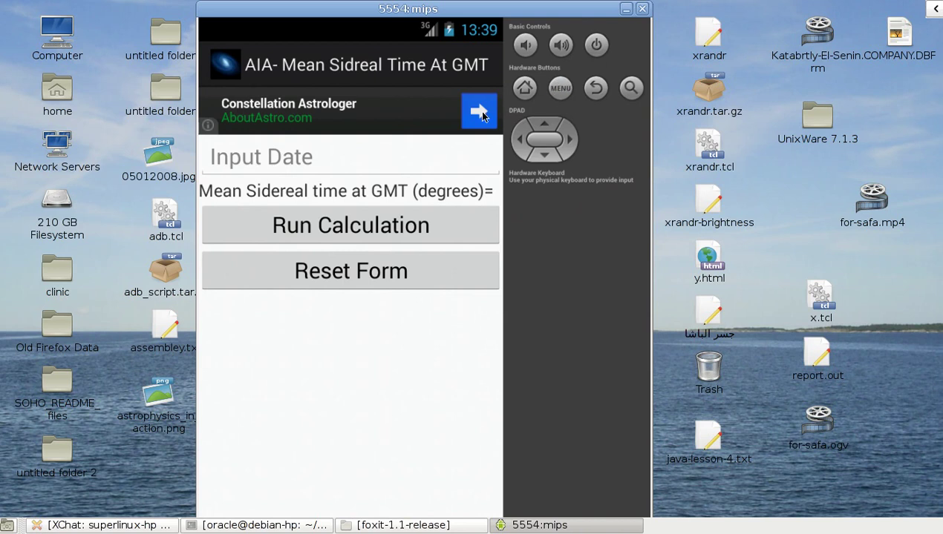
pyautogui.click(594, 89)
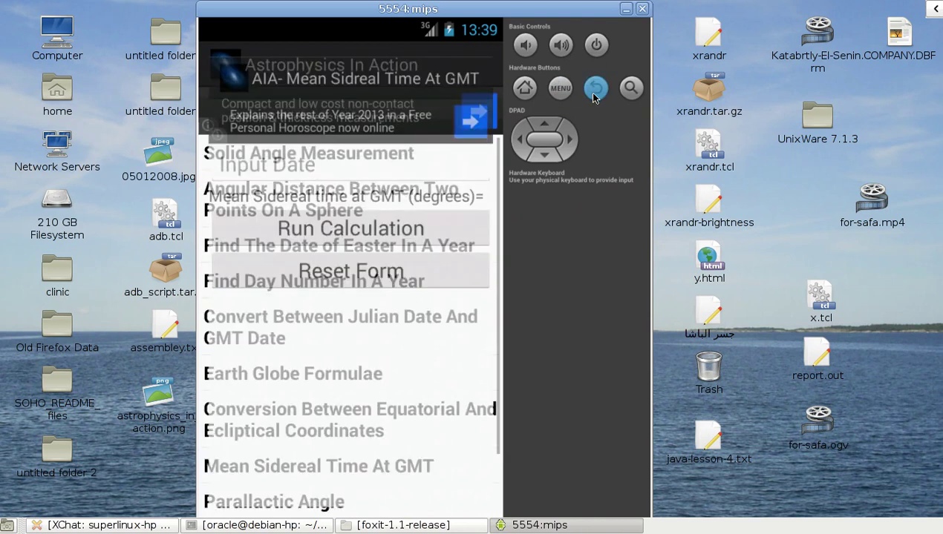
# Step: Open the Parallactic Angle calculator and scroll through its form
pyautogui.click(319, 507)
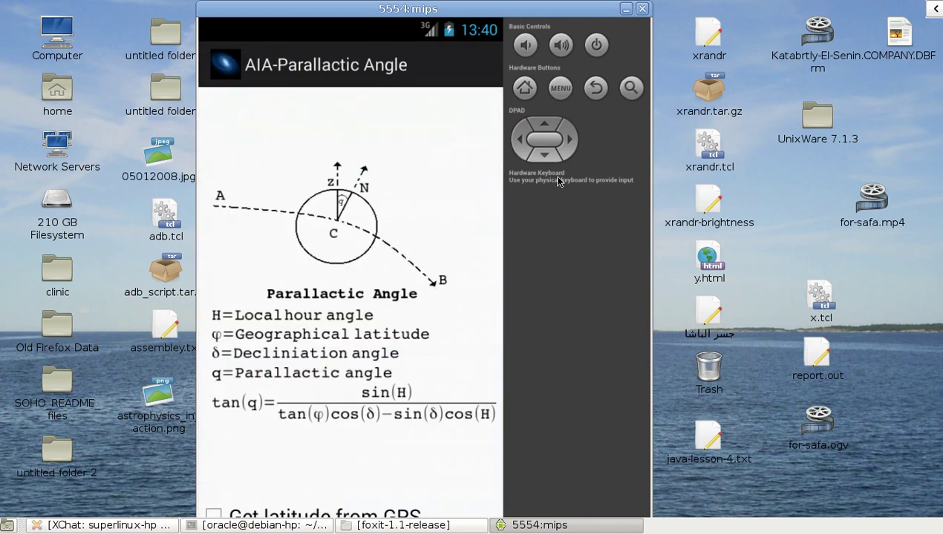
pyautogui.scroll(-5, 421, 199)
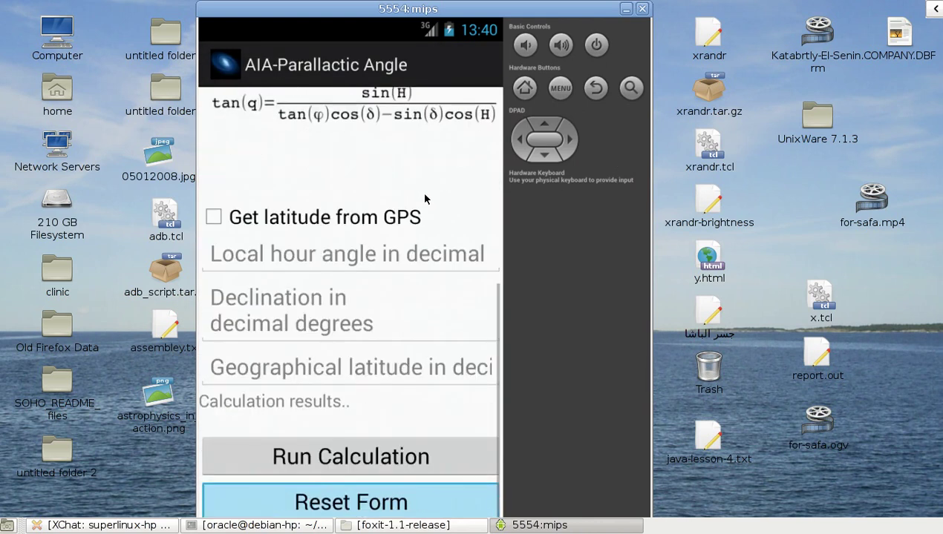
pyautogui.scroll(1, 424, 199)
pyautogui.scroll(-2, 425, 199)
pyautogui.scroll(4, 425, 199)
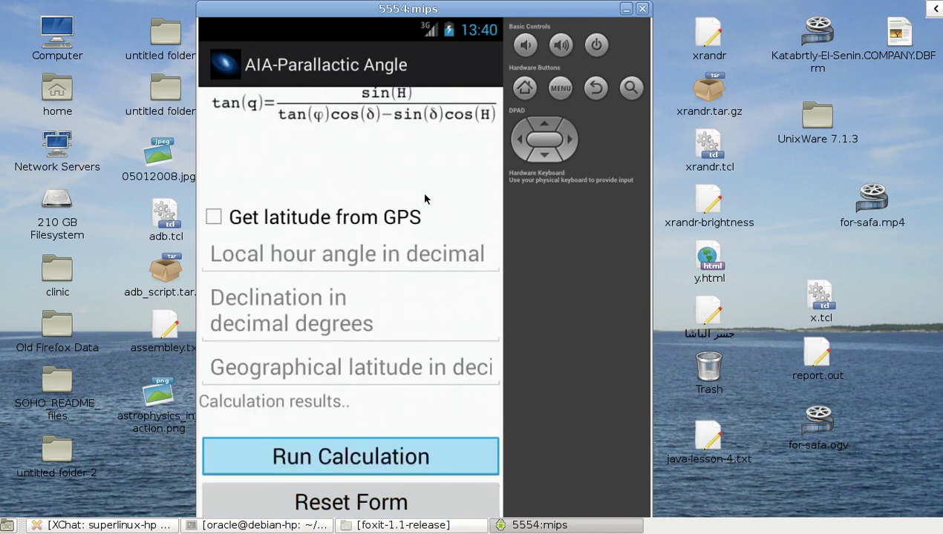
pyautogui.scroll(4, 425, 197)
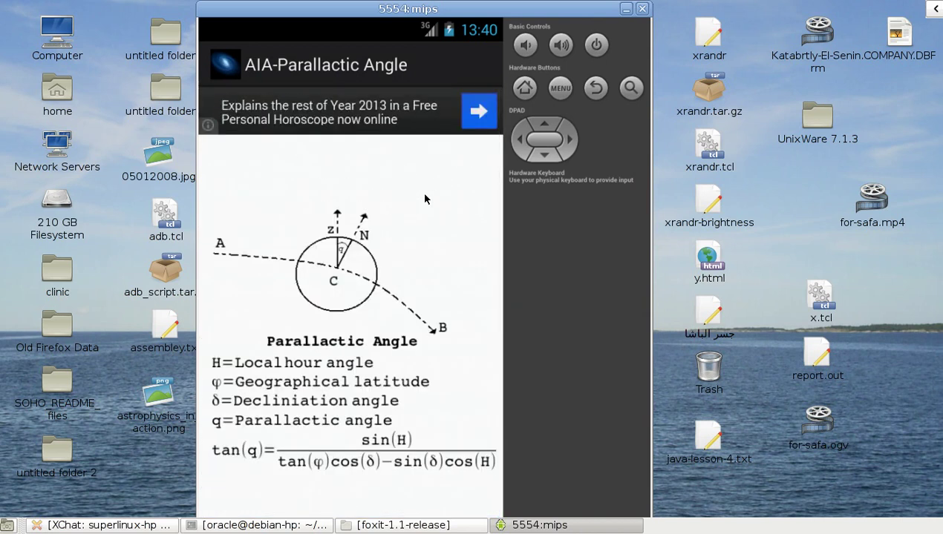
pyautogui.scroll(-1, 425, 196)
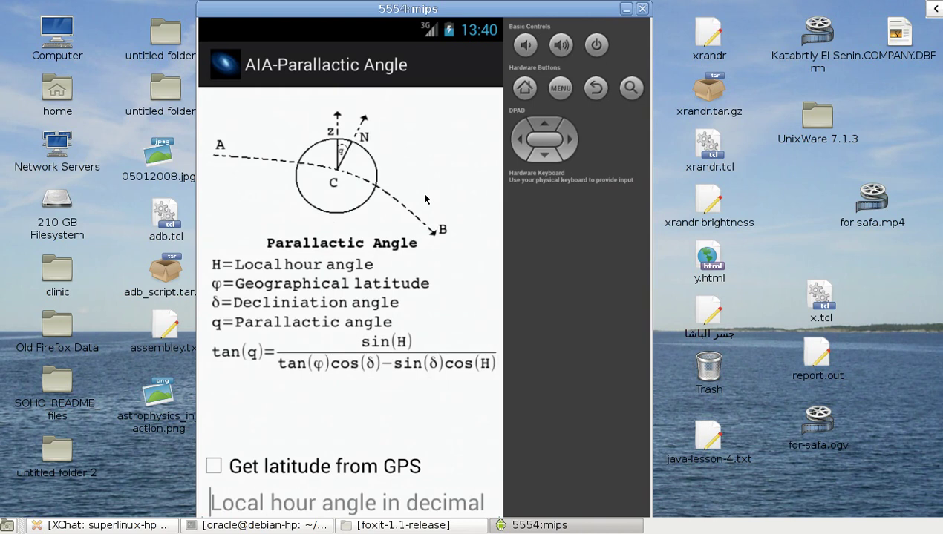
pyautogui.scroll(-5, 425, 199)
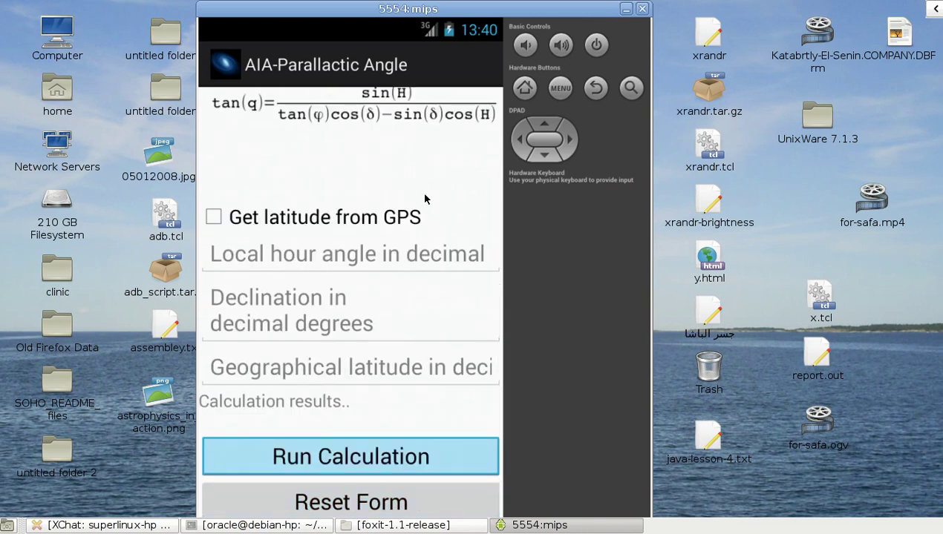
pyautogui.scroll(5, 424, 199)
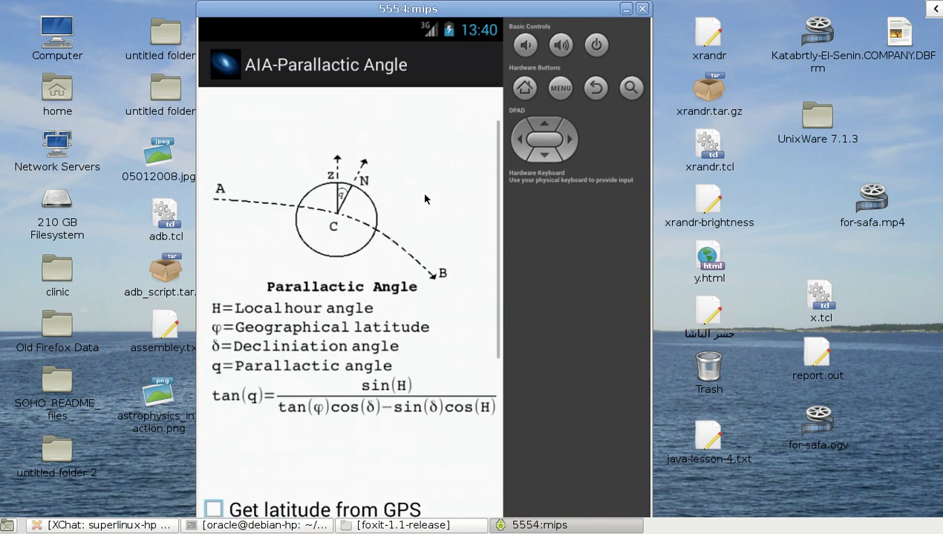
pyautogui.scroll(-6, 424, 199)
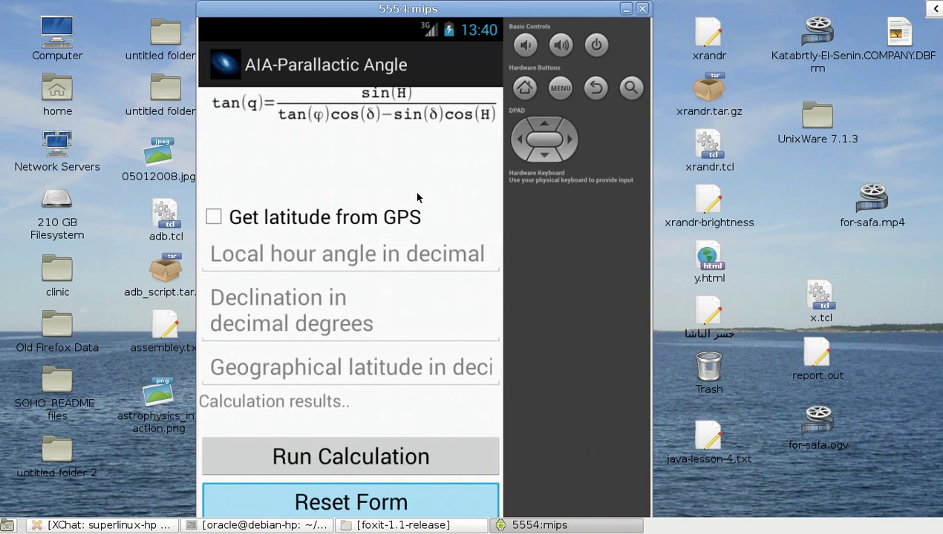
# Step: Check, then uncheck Get latitude from GPS so latitude is entered manually
pyautogui.click(212, 218)
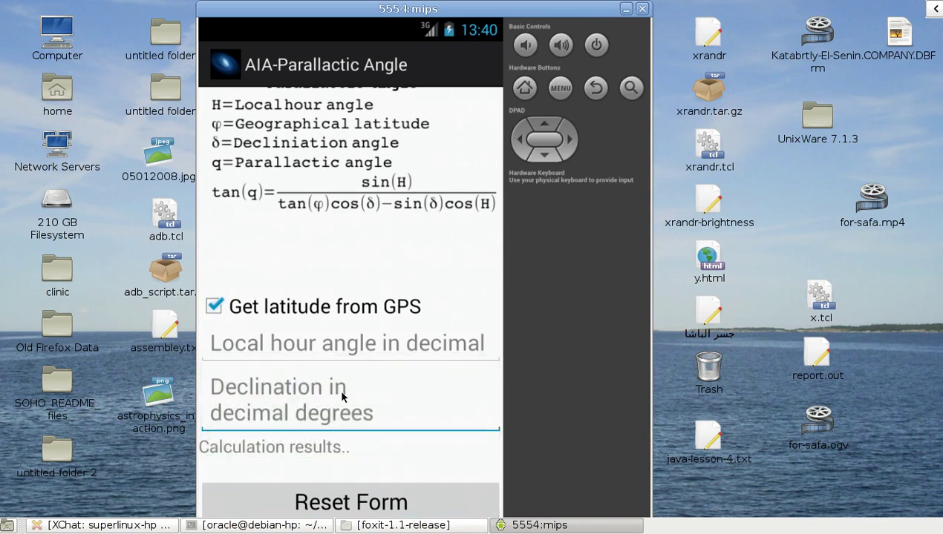
pyautogui.click(357, 343)
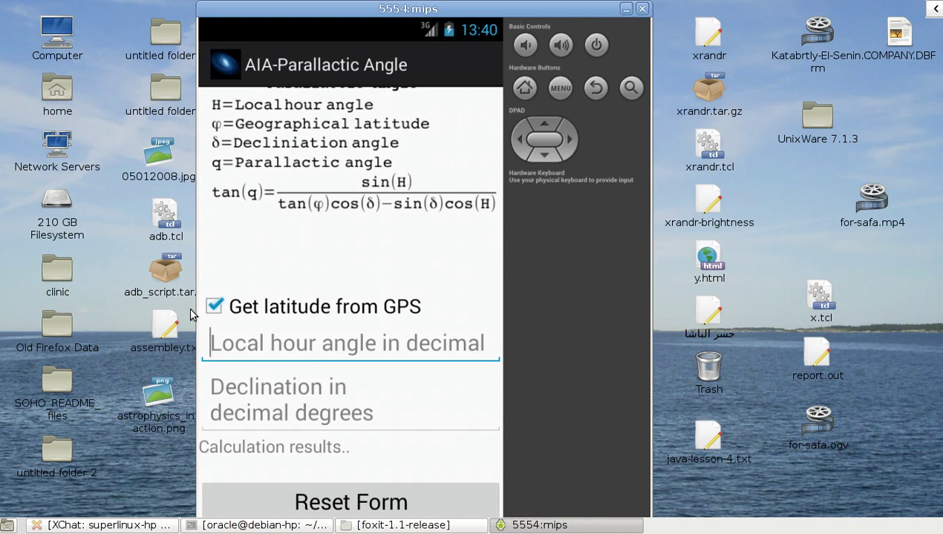
pyautogui.click(215, 307)
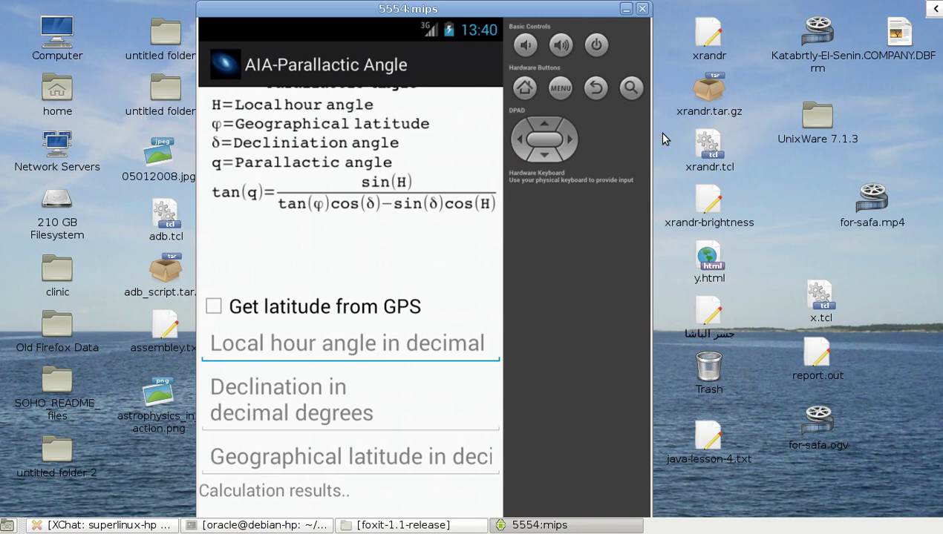
pyautogui.scroll(5, 441, 265)
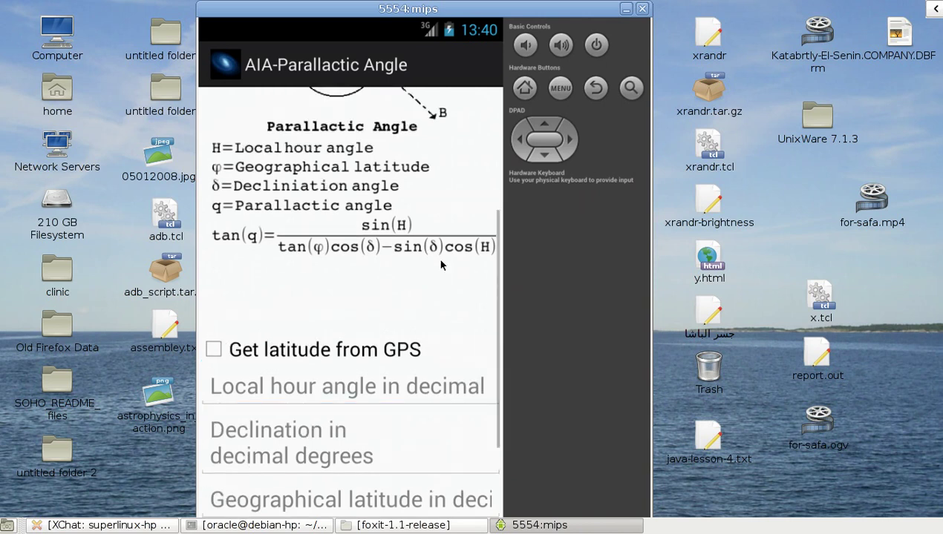
pyautogui.click(597, 91)
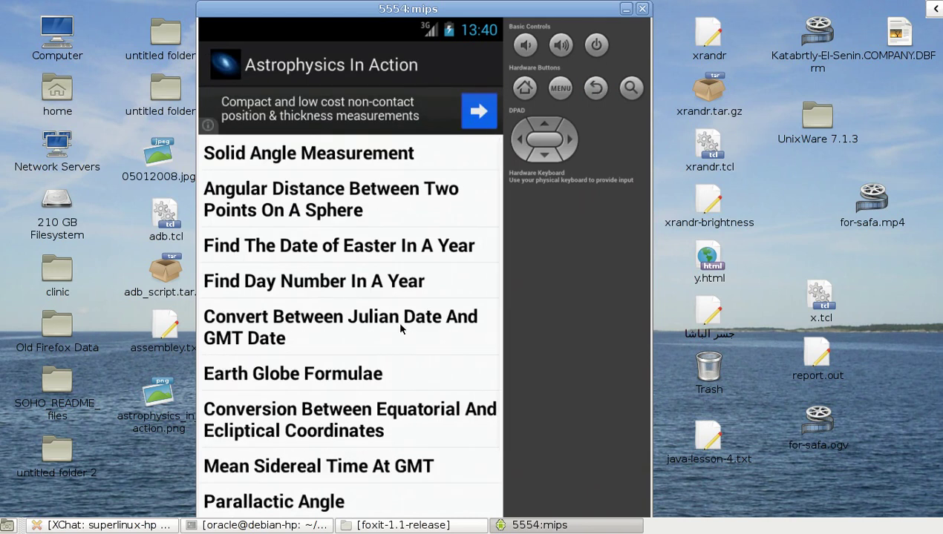
pyautogui.scroll(-5, 428, 347)
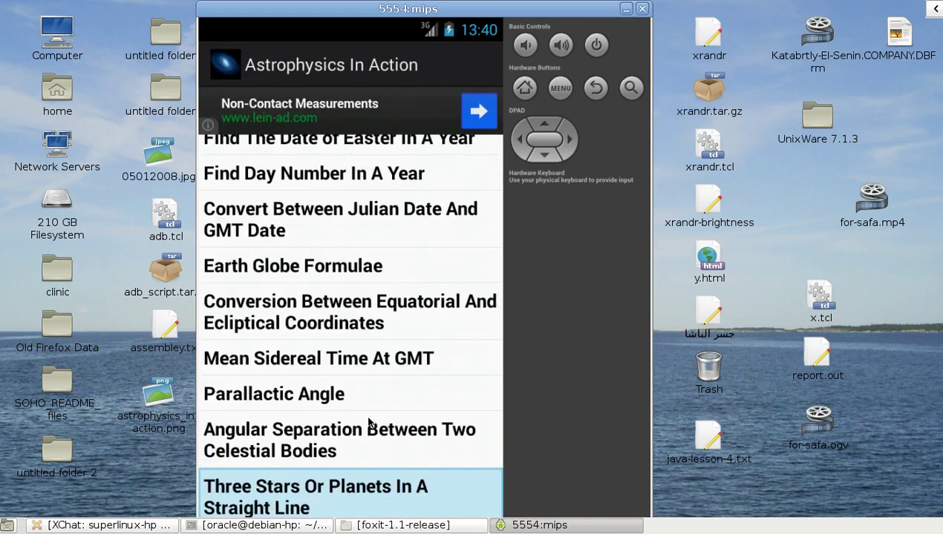
pyautogui.click(321, 448)
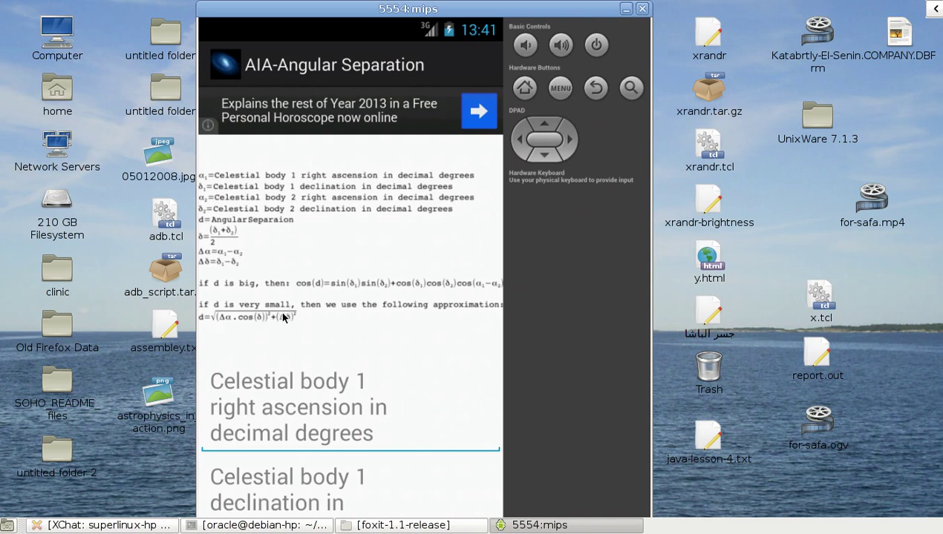
pyautogui.scroll(-5, 331, 321)
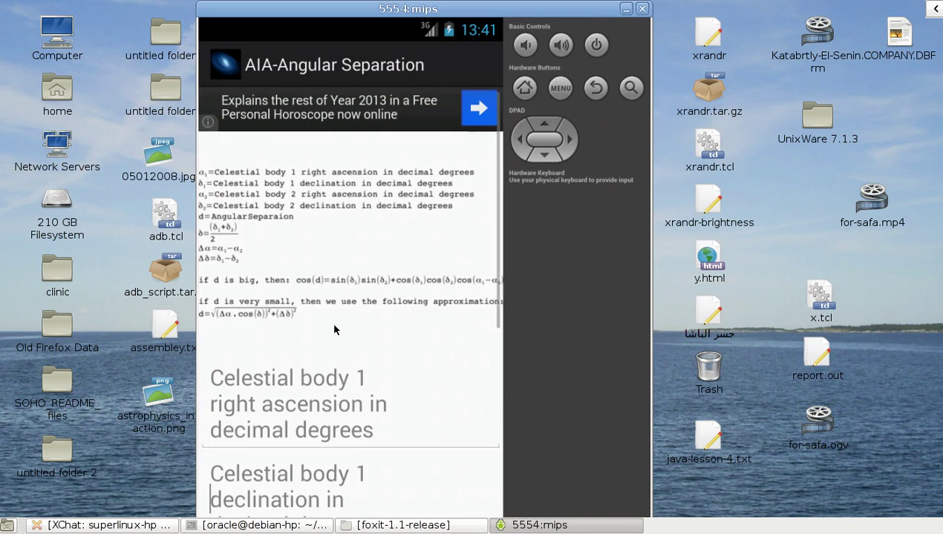
pyautogui.scroll(5, 334, 330)
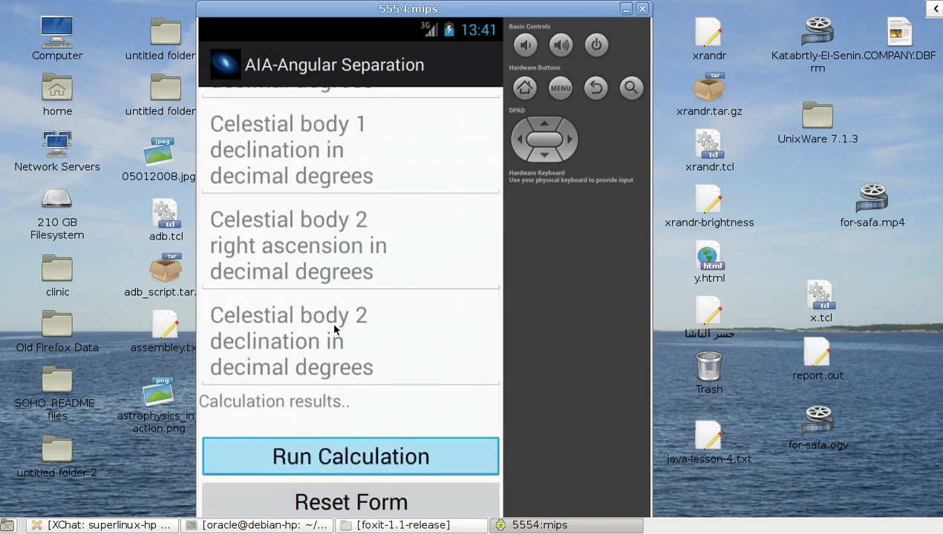
pyautogui.scroll(3, 335, 329)
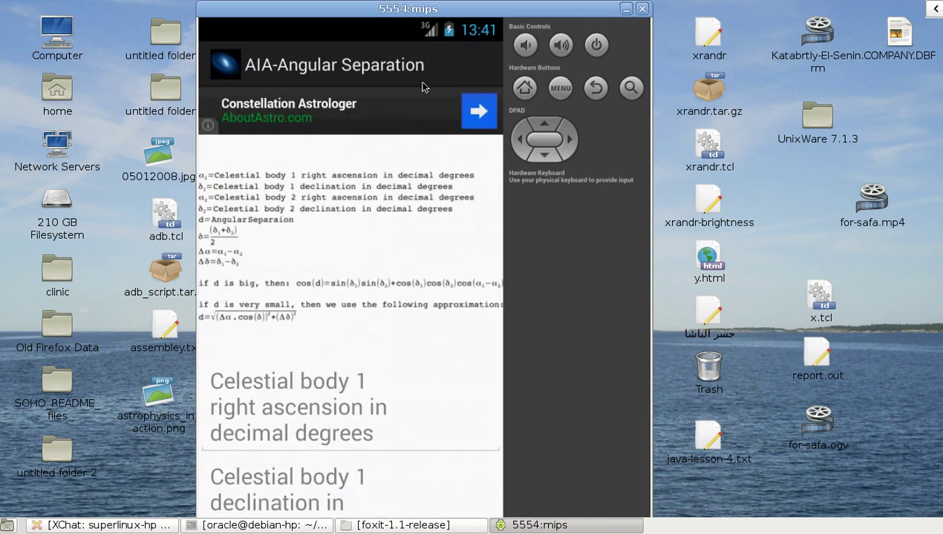
# Step: Show the More Info note explaining Angular Separation from the options menu
pyautogui.click(560, 89)
pyautogui.click(561, 89)
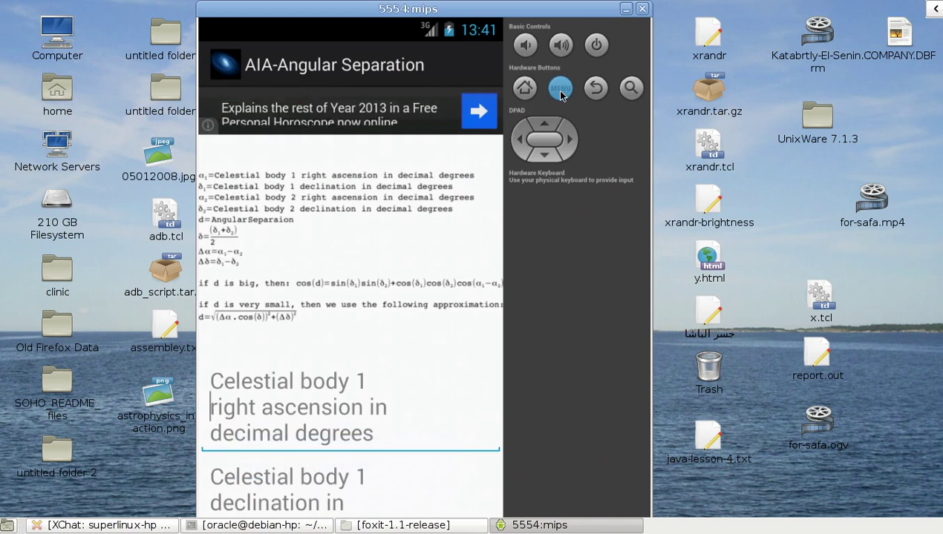
pyautogui.click(561, 90)
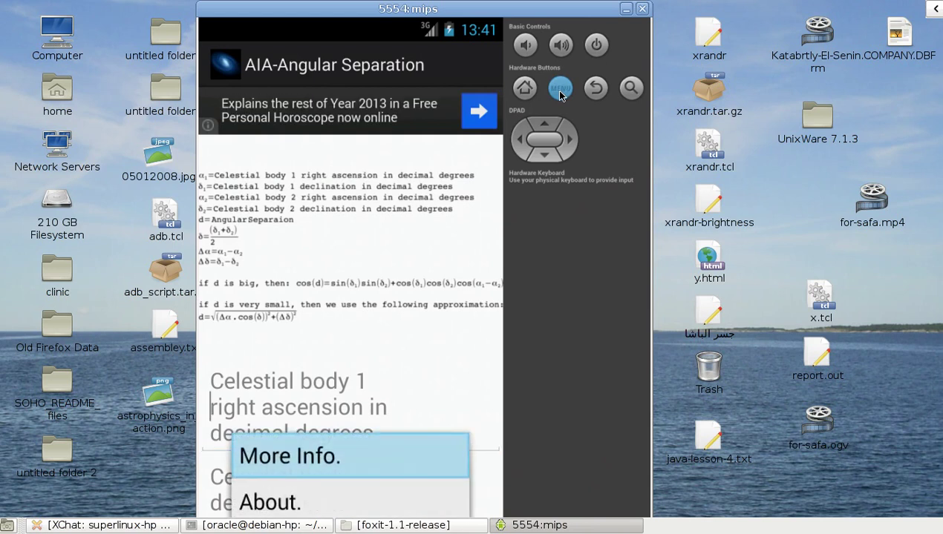
pyautogui.click(341, 458)
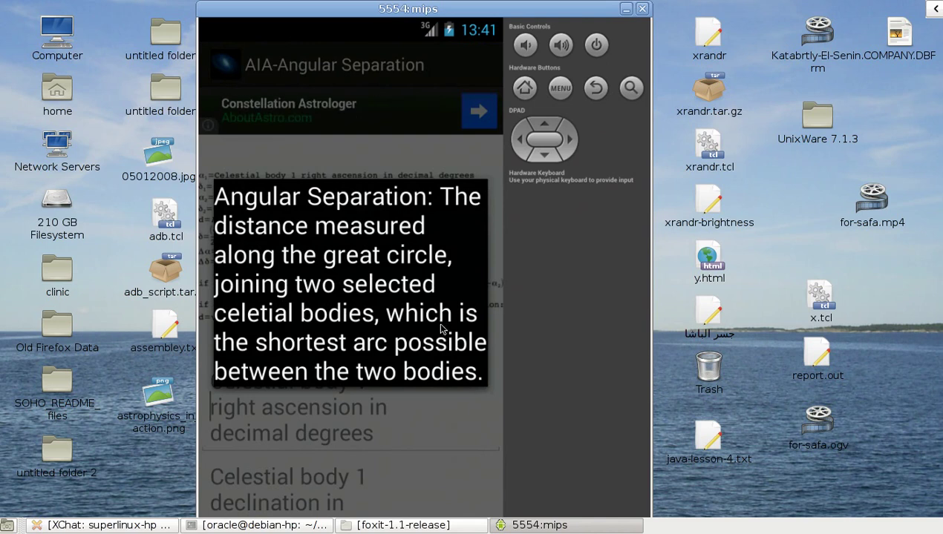
# Step: Dismiss the Angular Separation note and return to the calculator list
pyautogui.click(597, 88)
pyautogui.click(597, 87)
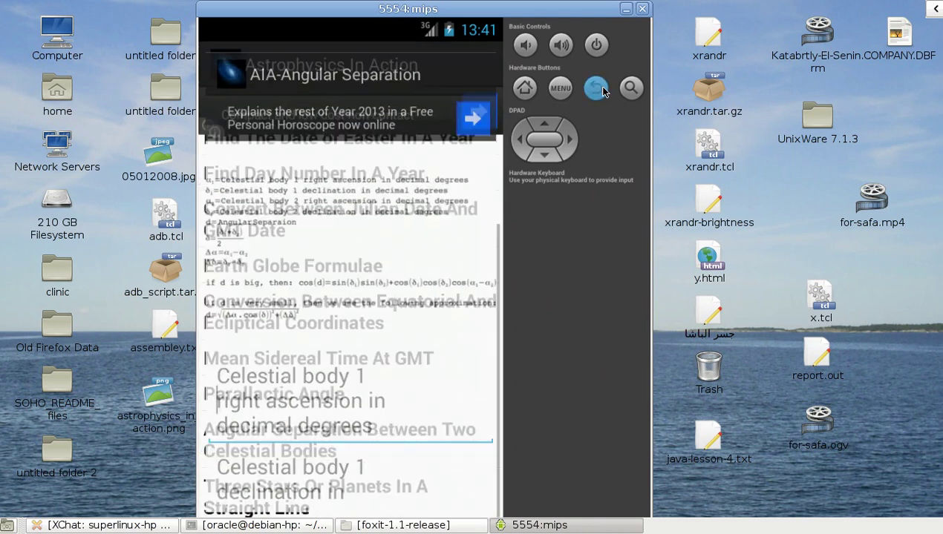
pyautogui.scroll(-3, 427, 393)
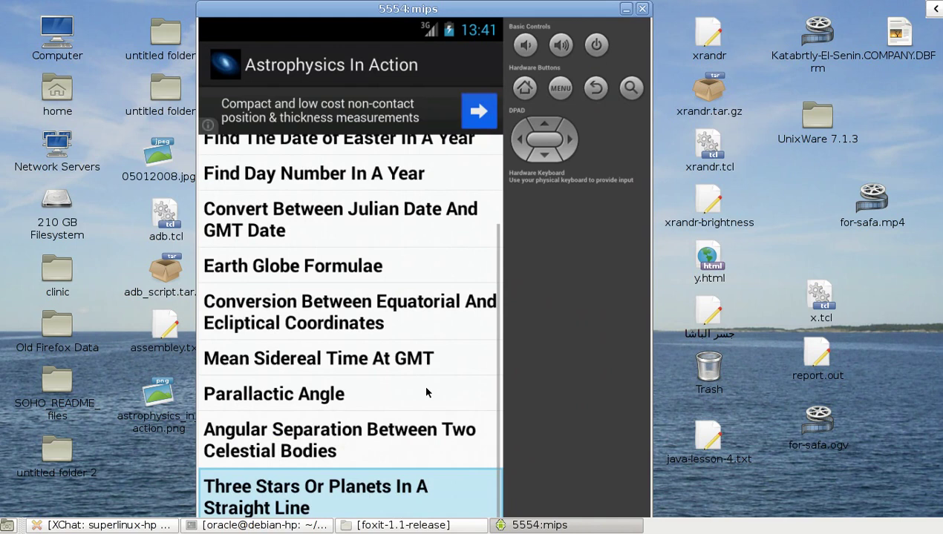
# Step: Open the Three Stars Or Planets In A Straight Line calculator and step through its coordinate fields
pyautogui.click(342, 497)
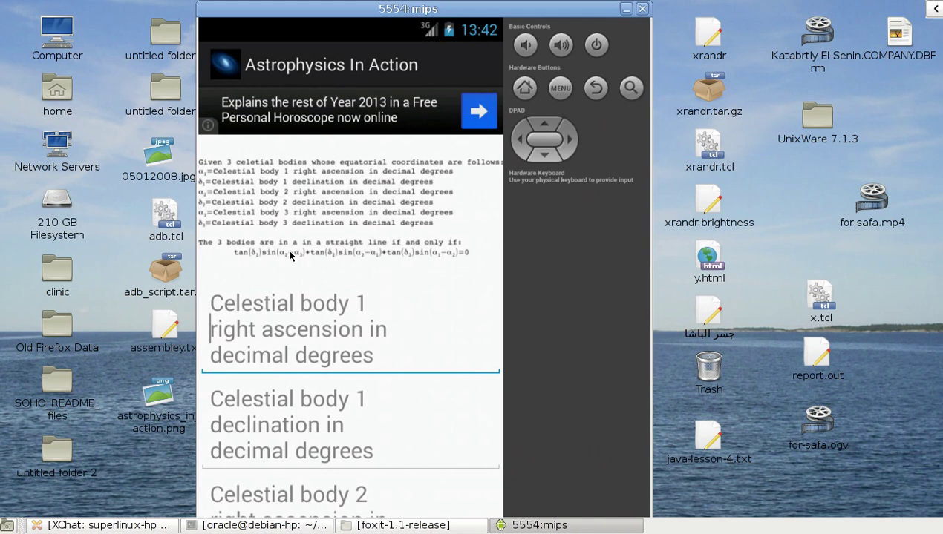
pyautogui.press('Tab')
pyautogui.press('Tab')
pyautogui.press('Tab')
pyautogui.press('Tab')
pyautogui.press('Tab')
pyautogui.press('Tab')
pyautogui.press('Tab')
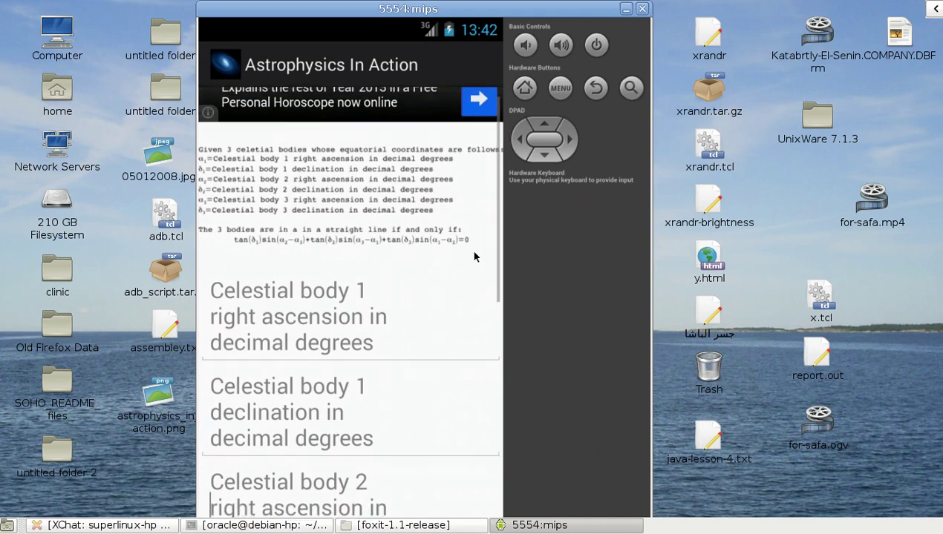
pyautogui.hotkey('shift', 'Tab')
pyautogui.hotkey('shift', 'Tab')
pyautogui.hotkey('shift', 'Tab')
pyautogui.hotkey('shift', 'Tab')
pyautogui.hotkey('shift', 'Tab')
pyautogui.hotkey('shift', 'Tab')
pyautogui.hotkey('shift', 'Tab')
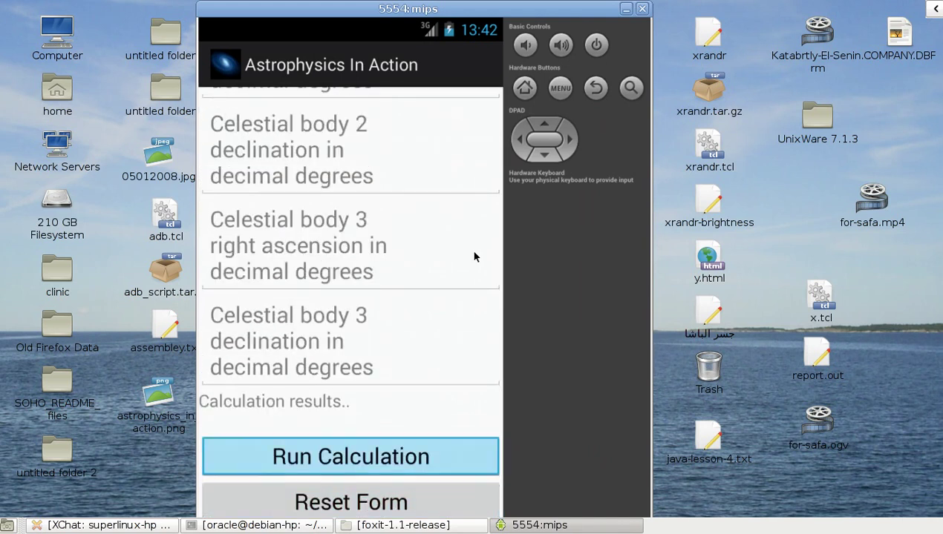
pyautogui.press('Tab')
pyautogui.press('Tab')
pyautogui.press('Tab')
pyautogui.press('Tab')
pyautogui.press('Tab')
pyautogui.press('Tab')
pyautogui.press('Tab')
pyautogui.press('Tab')
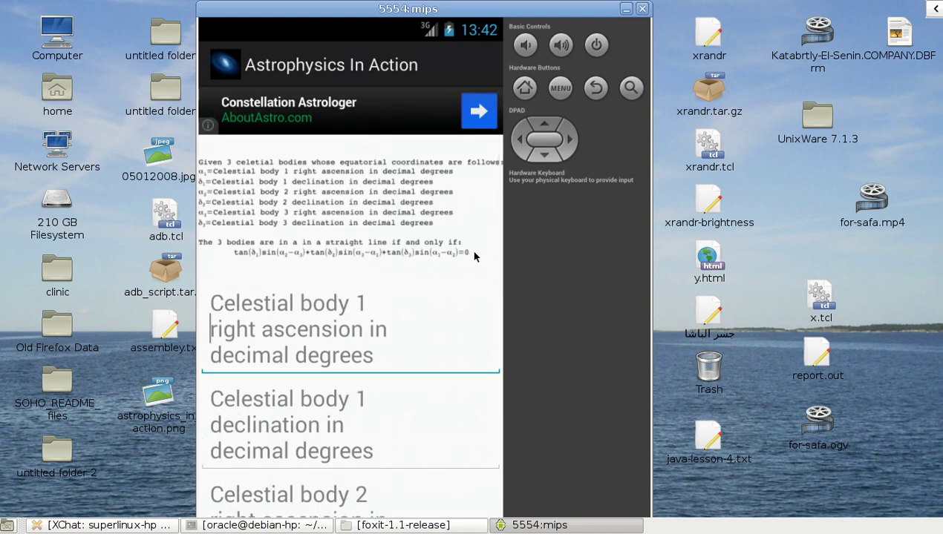
pyautogui.hotkey('shift', 'Tab')
pyautogui.hotkey('shift', 'Tab')
pyautogui.hotkey('shift', 'Tab')
pyautogui.hotkey('shift', 'Tab')
pyautogui.hotkey('shift', 'Tab')
pyautogui.hotkey('shift', 'Tab')
pyautogui.hotkey('shift', 'Tab')
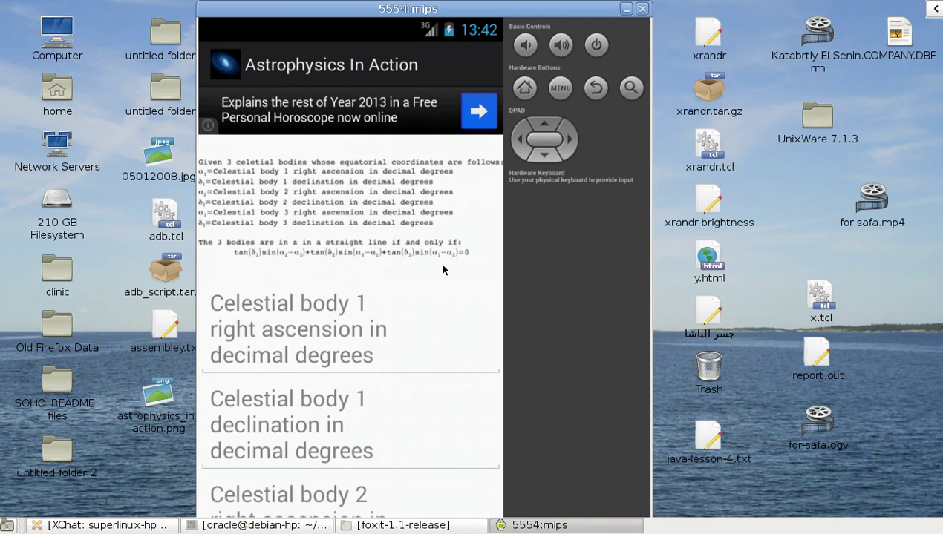
pyautogui.click(375, 315)
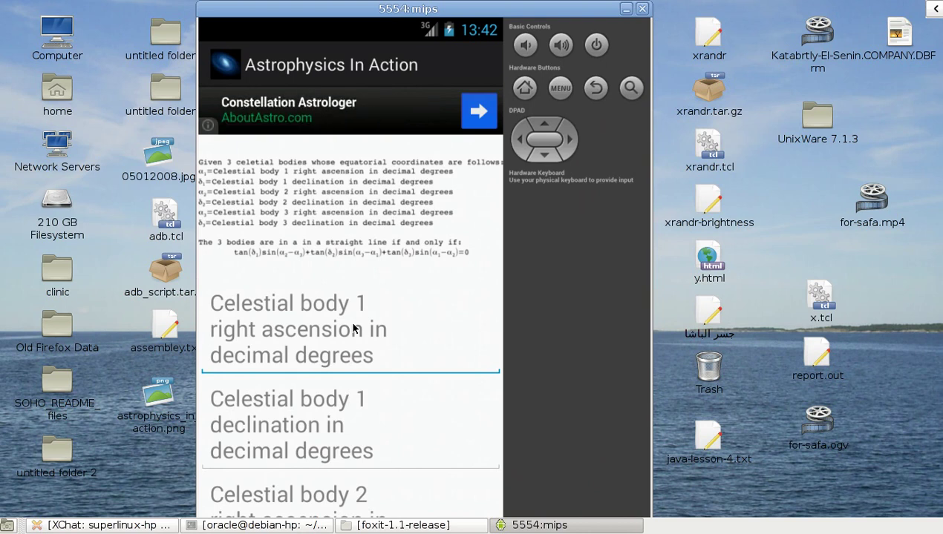
pyautogui.press('Tab')
pyautogui.press('Tab')
pyautogui.press('Tab')
pyautogui.press('Tab')
pyautogui.press('Tab')
pyautogui.press('Tab')
pyautogui.press('Tab')
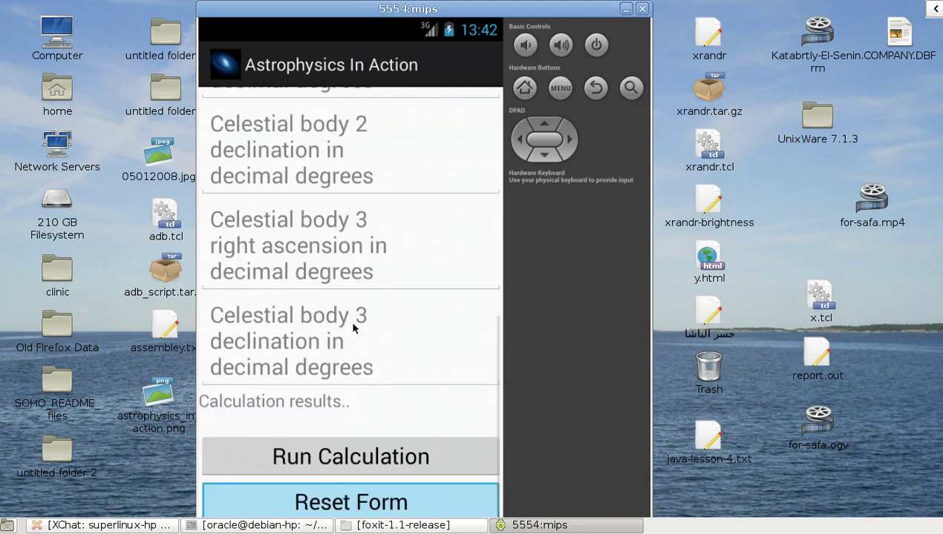
pyautogui.hotkey('shift', 'Tab')
pyautogui.hotkey('shift', 'Tab')
pyautogui.hotkey('shift', 'Tab')
pyautogui.hotkey('shift', 'Tab')
pyautogui.hotkey('shift', 'Tab')
pyautogui.hotkey('shift', 'Tab')
pyautogui.hotkey('shift', 'Tab')
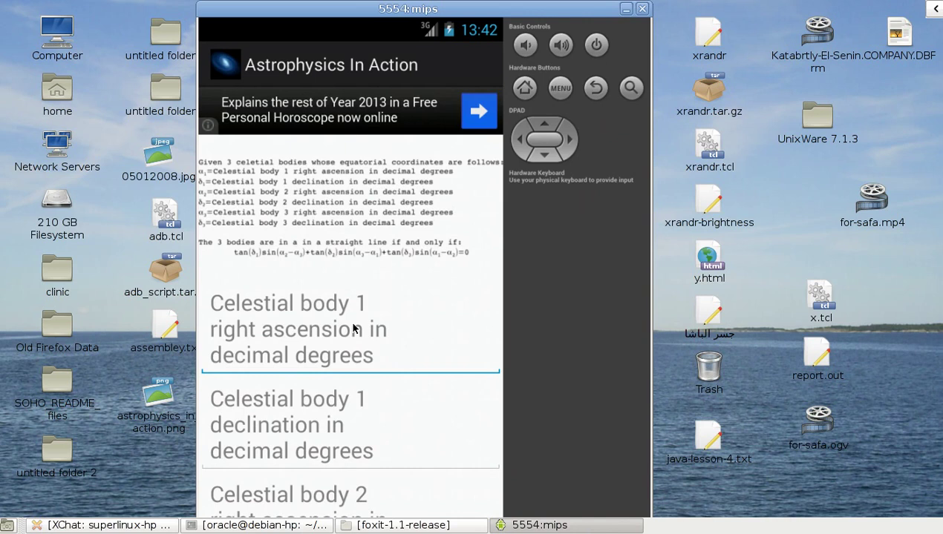
# Step: Enter coordinates 10, 10, 0, 0, 0 and run the alignment check
pyautogui.write('10')
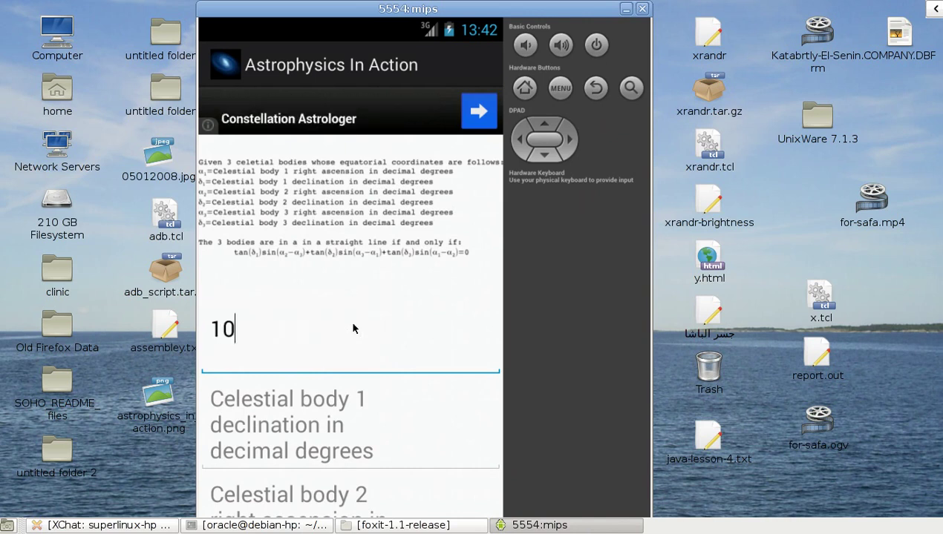
pyautogui.press('Tab')
pyautogui.write('10')
pyautogui.press('Tab')
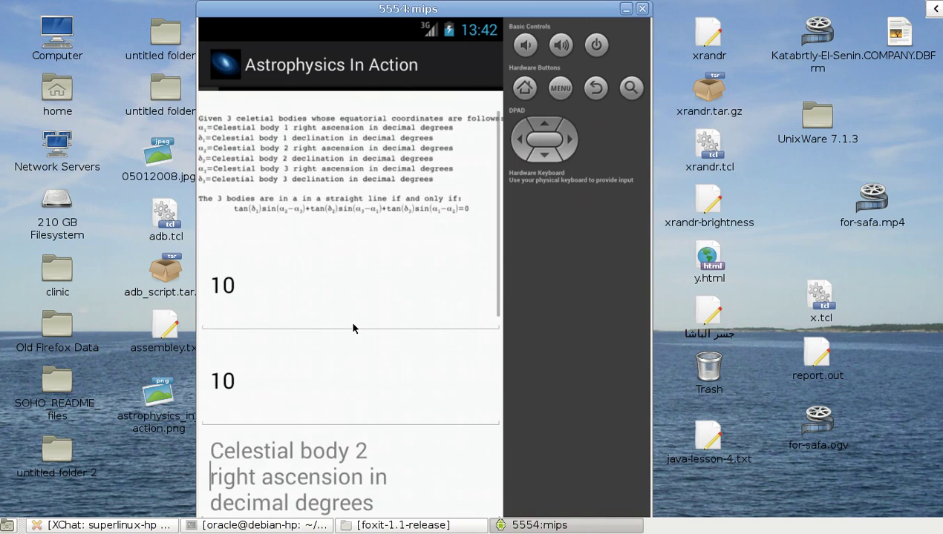
pyautogui.write('0')
pyautogui.press('Tab')
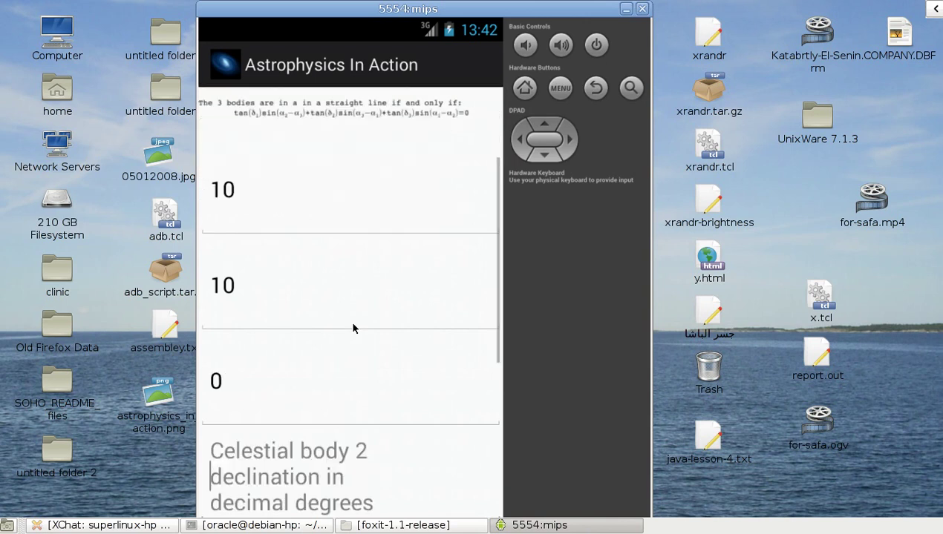
pyautogui.write('0')
pyautogui.press('Tab')
pyautogui.write('0')
pyautogui.press('Tab')
pyautogui.write('0')
pyautogui.press('Tab')
pyautogui.press('Tab')
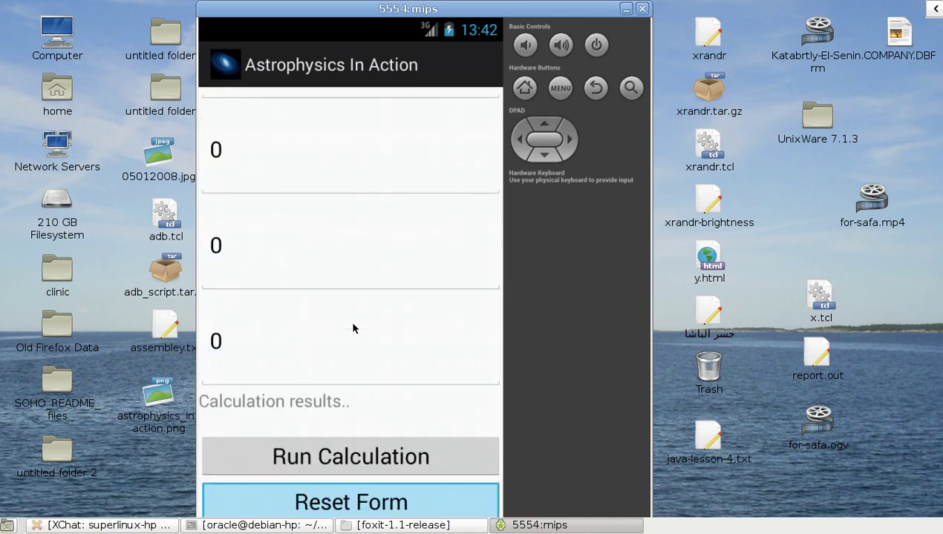
pyautogui.click(313, 465)
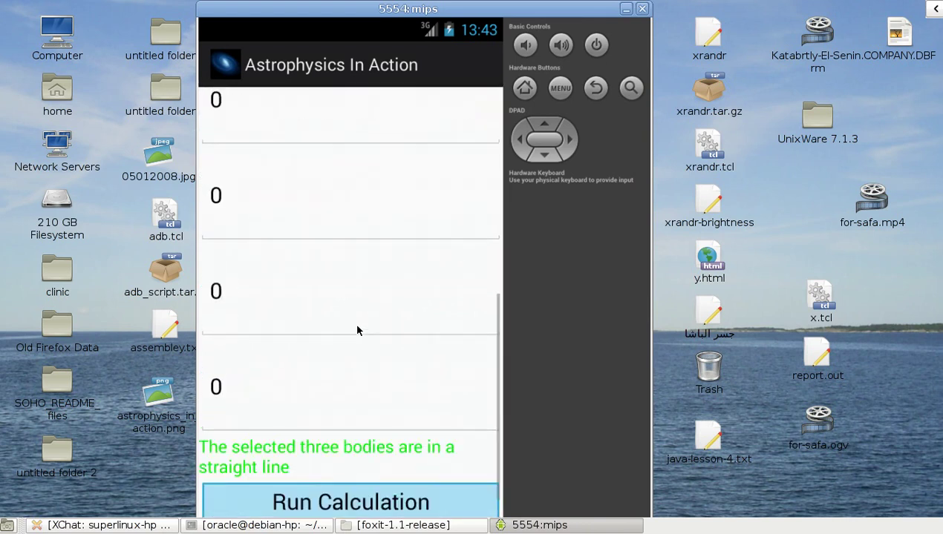
# Step: Change body 3's declination to 30 and rerun the check, showing NOT in a straight line
pyautogui.click(285, 337)
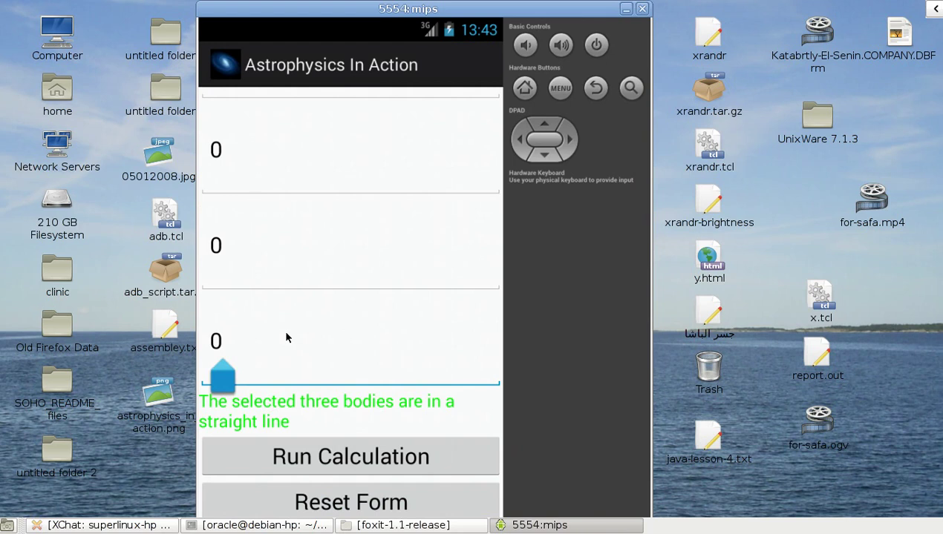
pyautogui.press('BackSpace')
pyautogui.write('30')
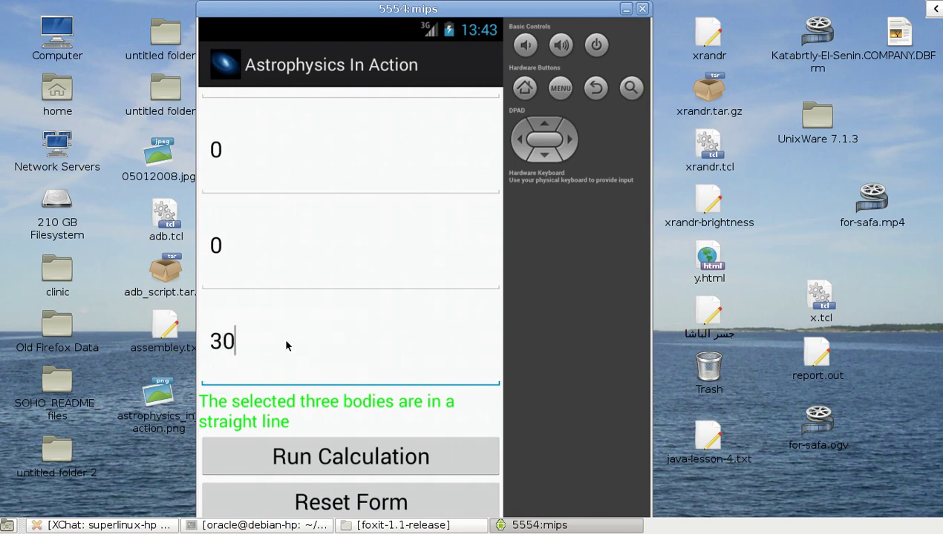
pyautogui.click(293, 460)
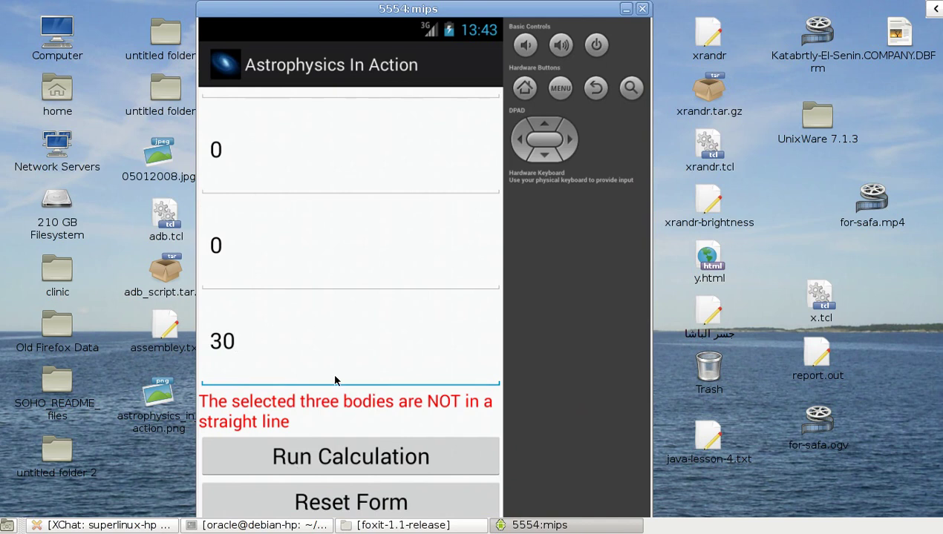
pyautogui.press('Up')
pyautogui.press('Up')
pyautogui.press('Up')
pyautogui.press('Up')
pyautogui.press('Up')
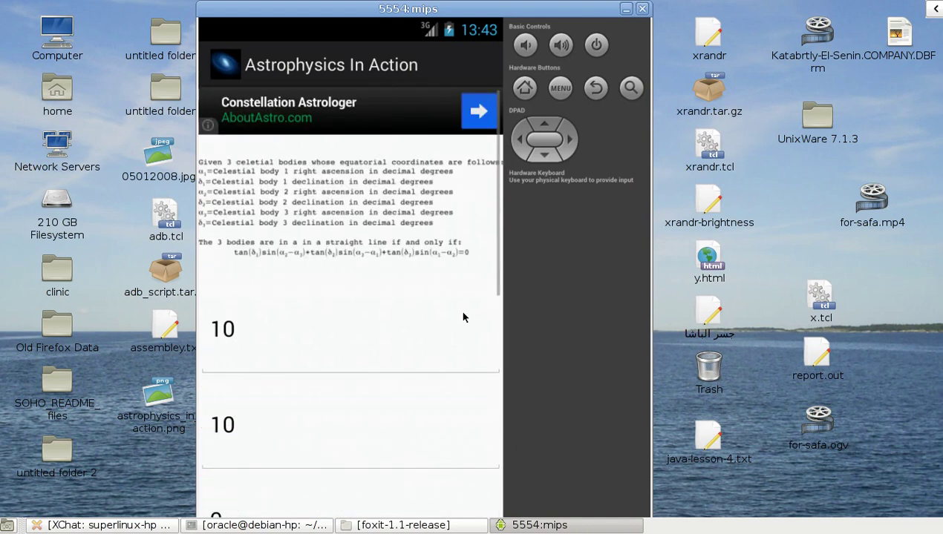
pyautogui.press('Down')
pyautogui.press('Down')
pyautogui.press('Down')
pyautogui.press('Down')
pyautogui.press('Down')
pyautogui.press('Down')
pyautogui.press('Down')
pyautogui.press('Down')
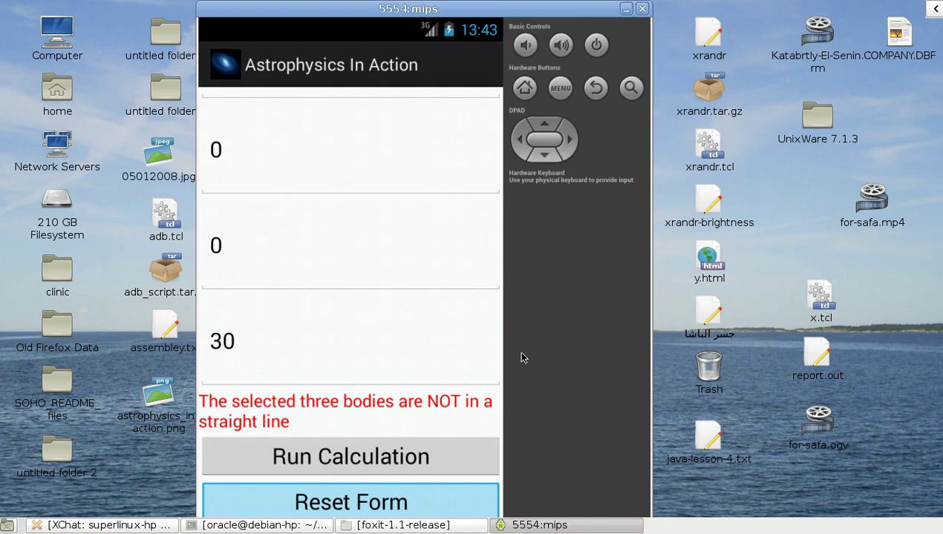
# Step: Return to the calculator list, view and close the About box showing version 1.7, then reopen the options
pyautogui.click(593, 96)
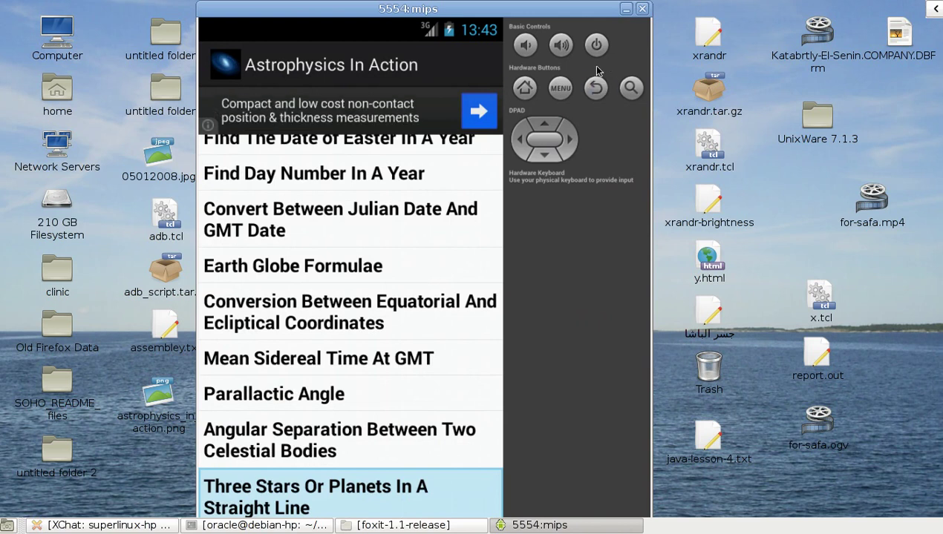
pyautogui.click(559, 89)
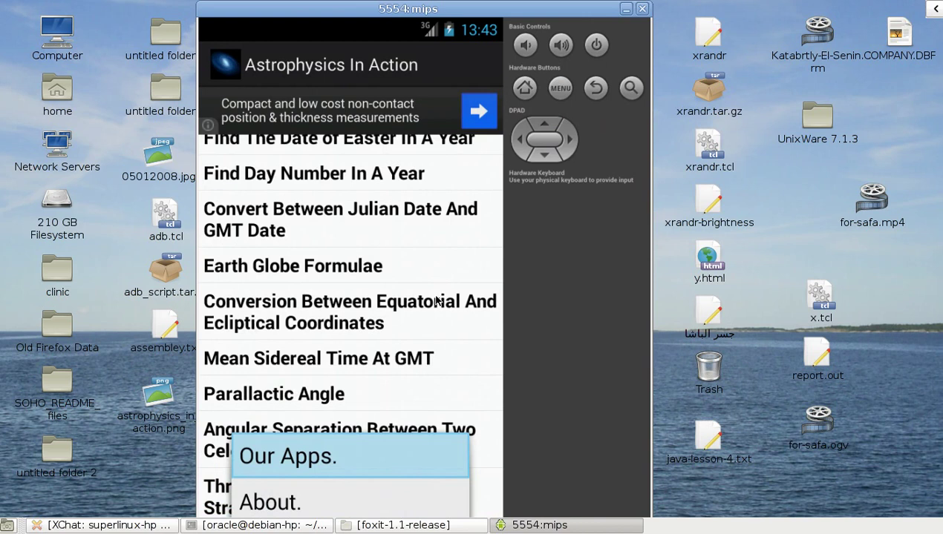
pyautogui.click(296, 509)
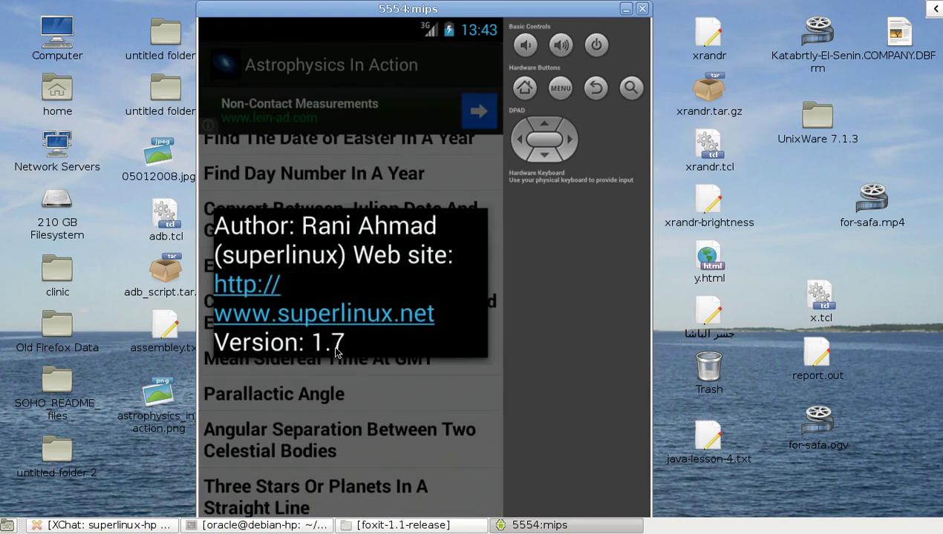
pyautogui.click(496, 171)
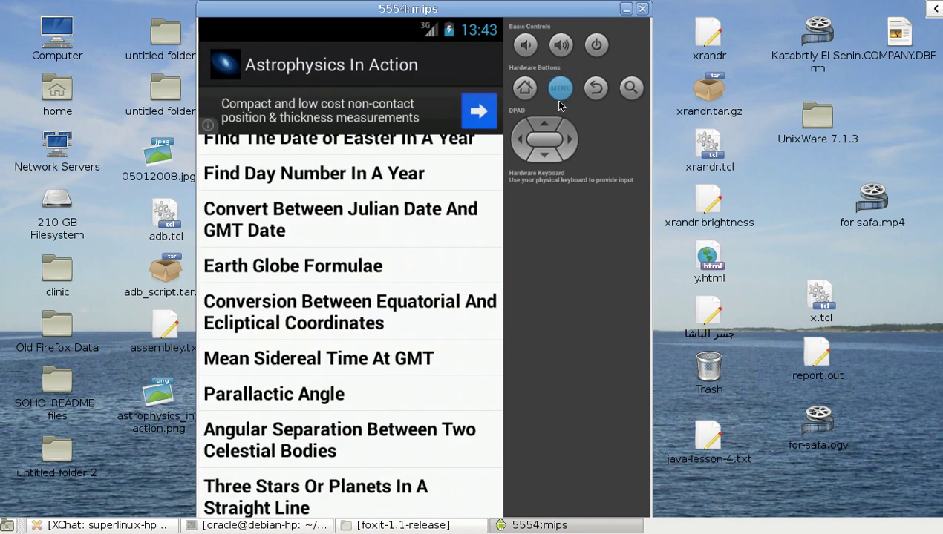
pyautogui.click(559, 103)
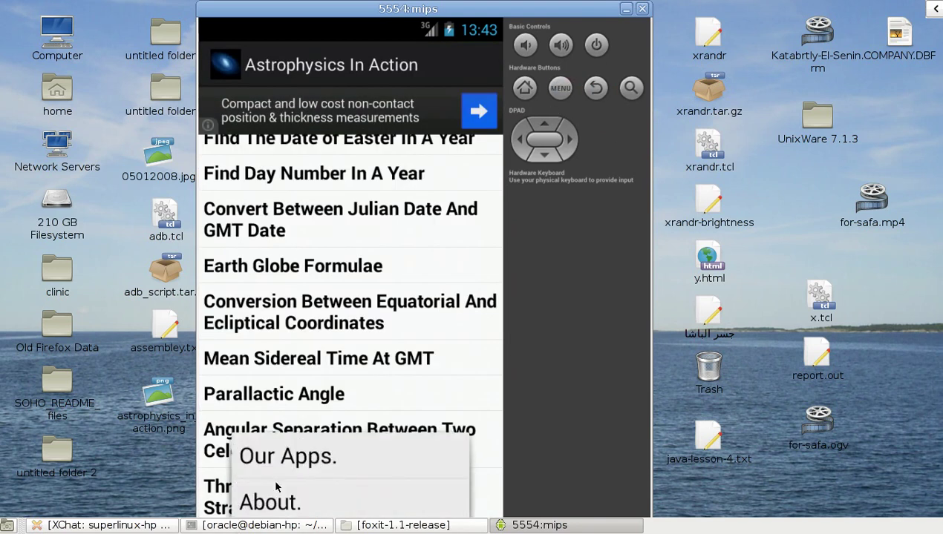
# Step: Choose Our Apps to list HTML Editor, Concert Lights and General Engineering (Paid)
pyautogui.click(314, 460)
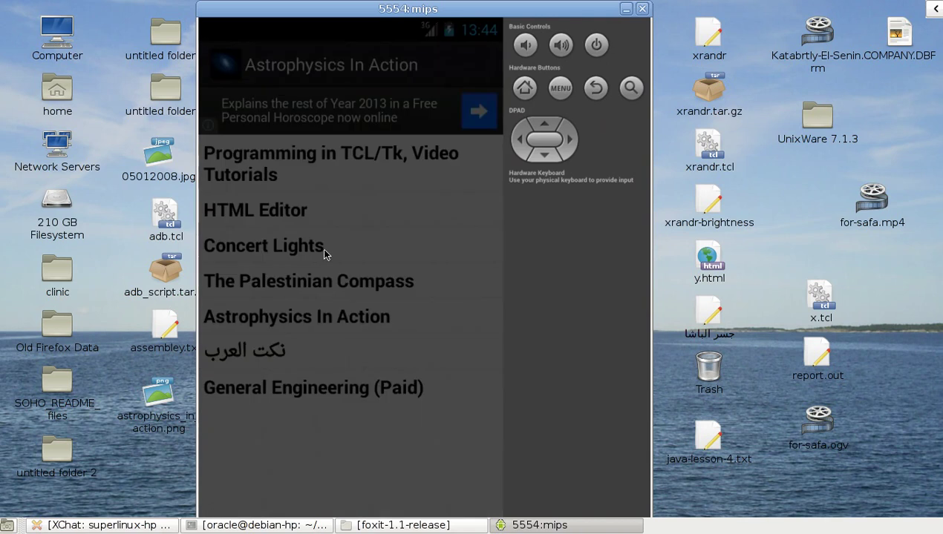
pyautogui.click(427, 226)
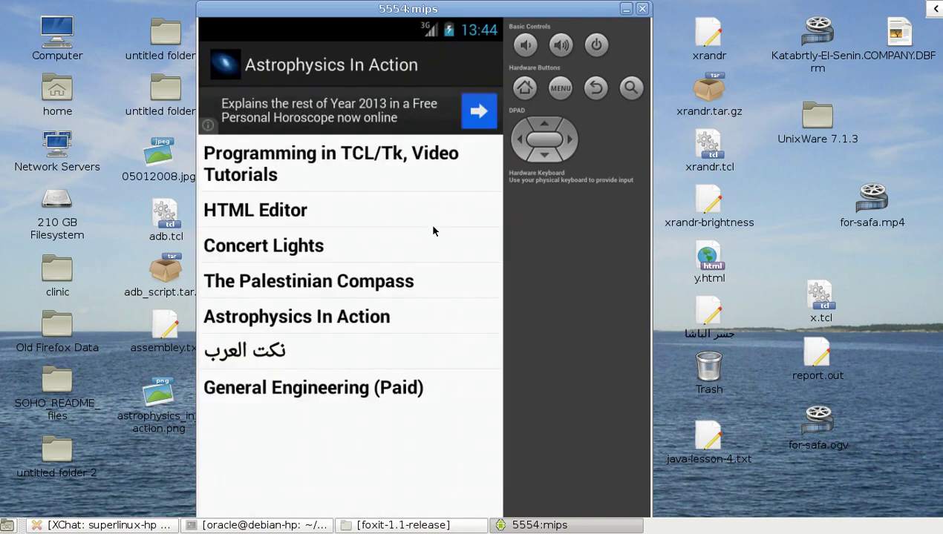